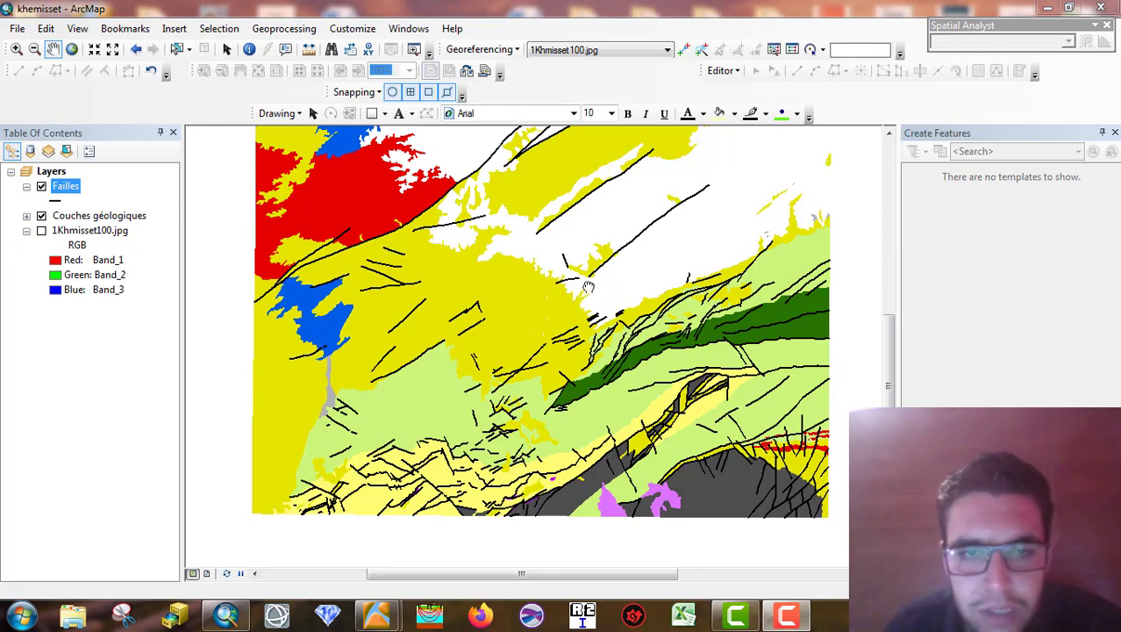
left_click_drag(588, 287, 603, 313)
left_click_drag(625, 386, 681, 325)
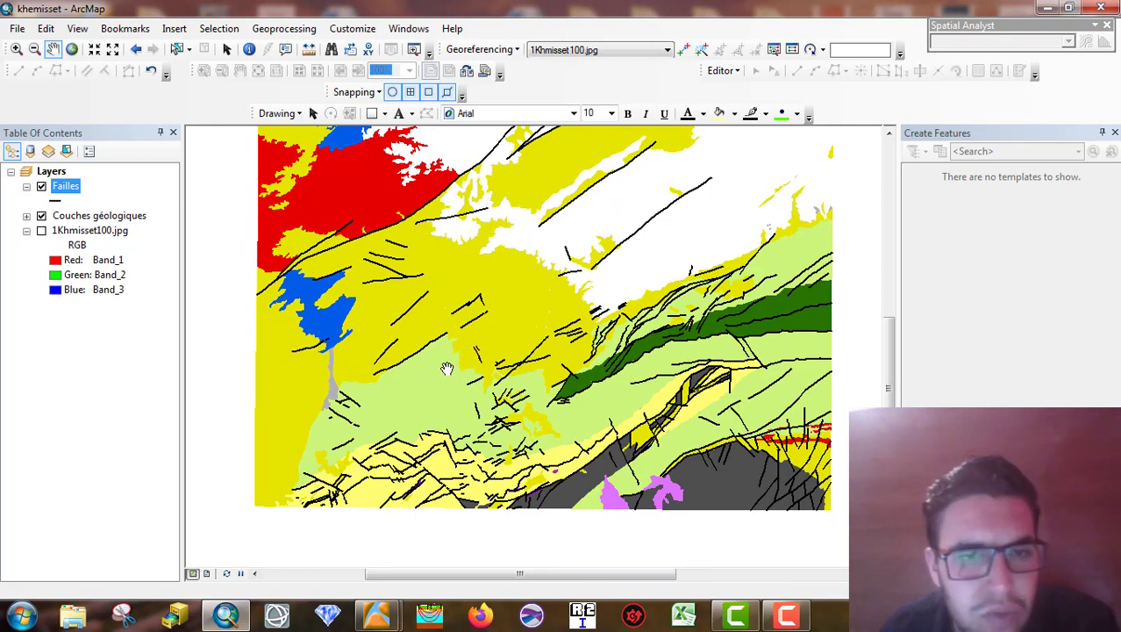
left_click_drag(448, 369, 441, 380)
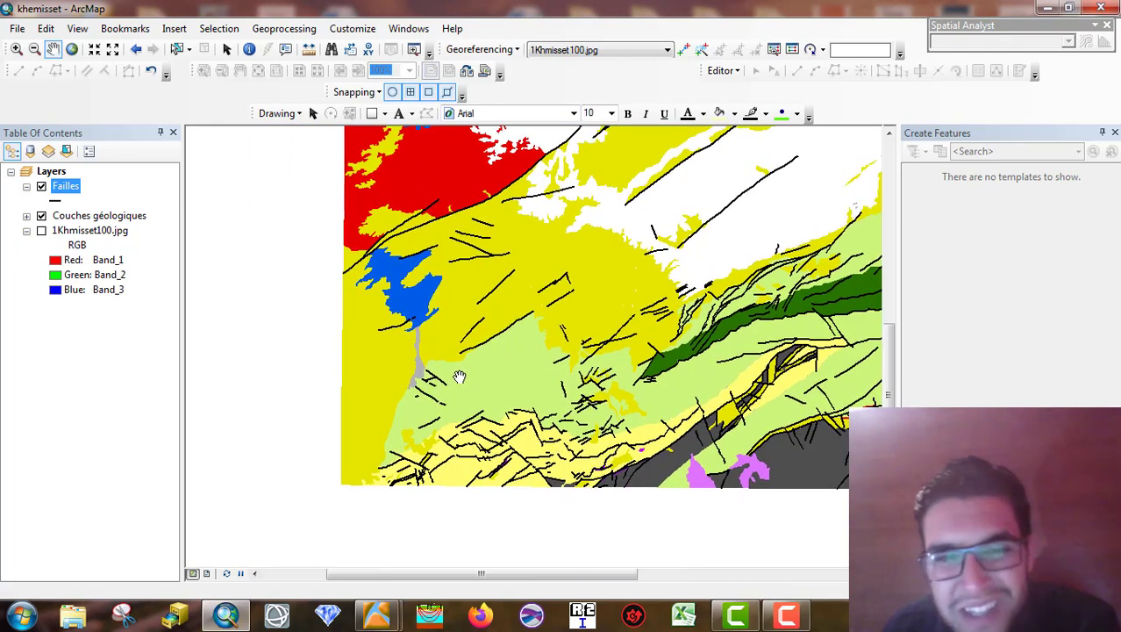
left_click_drag(518, 358, 484, 383)
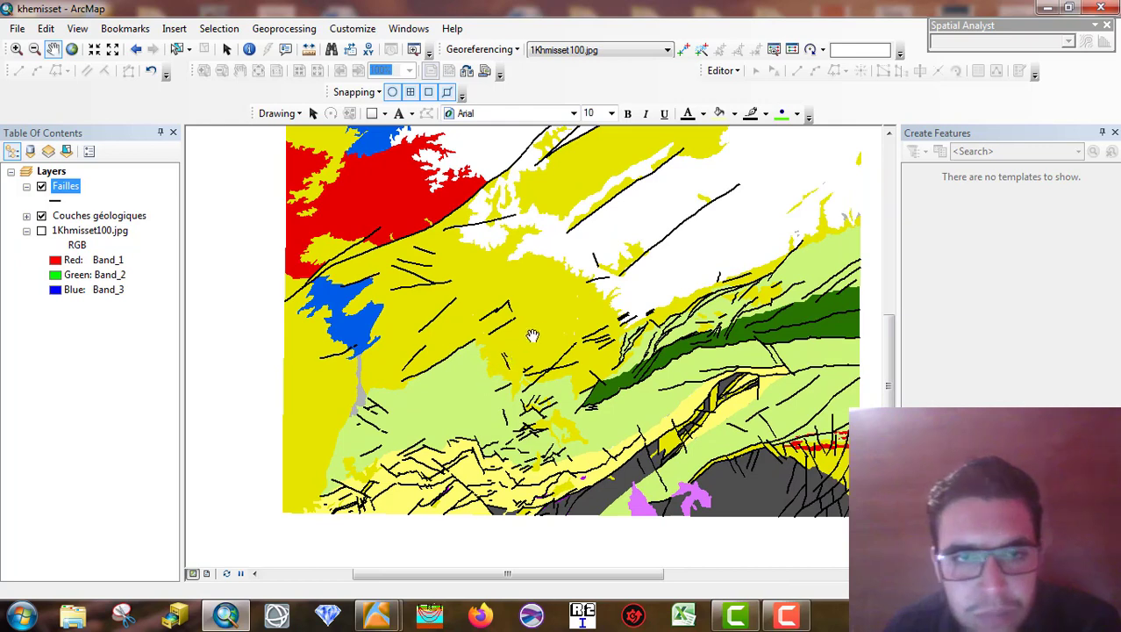
left_click_drag(550, 314, 539, 339)
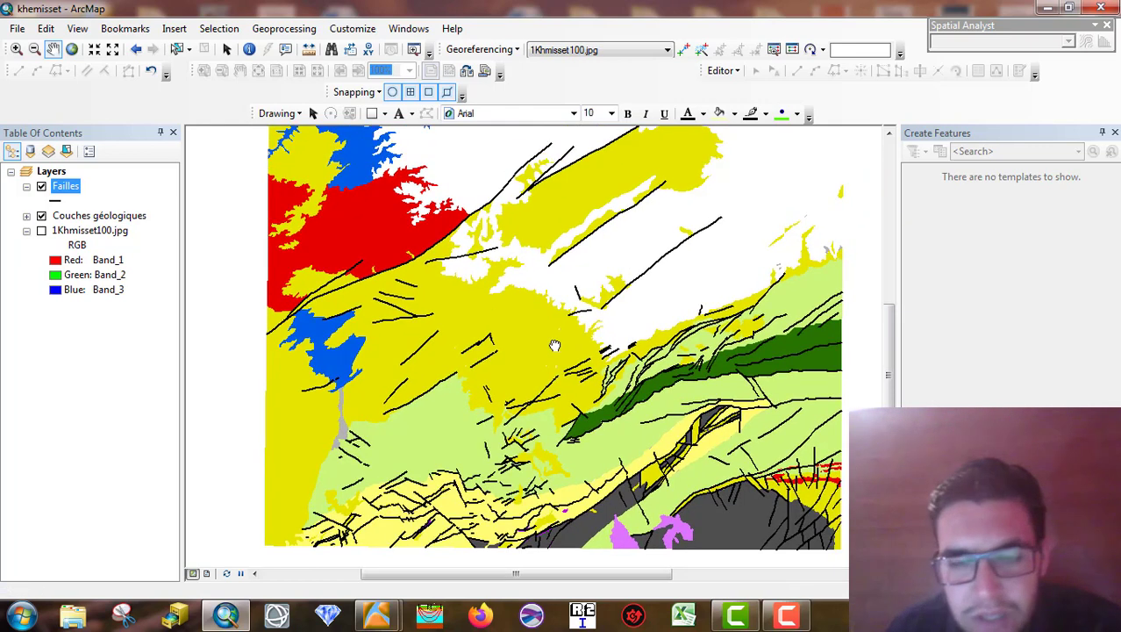
left_click_drag(554, 346, 561, 337)
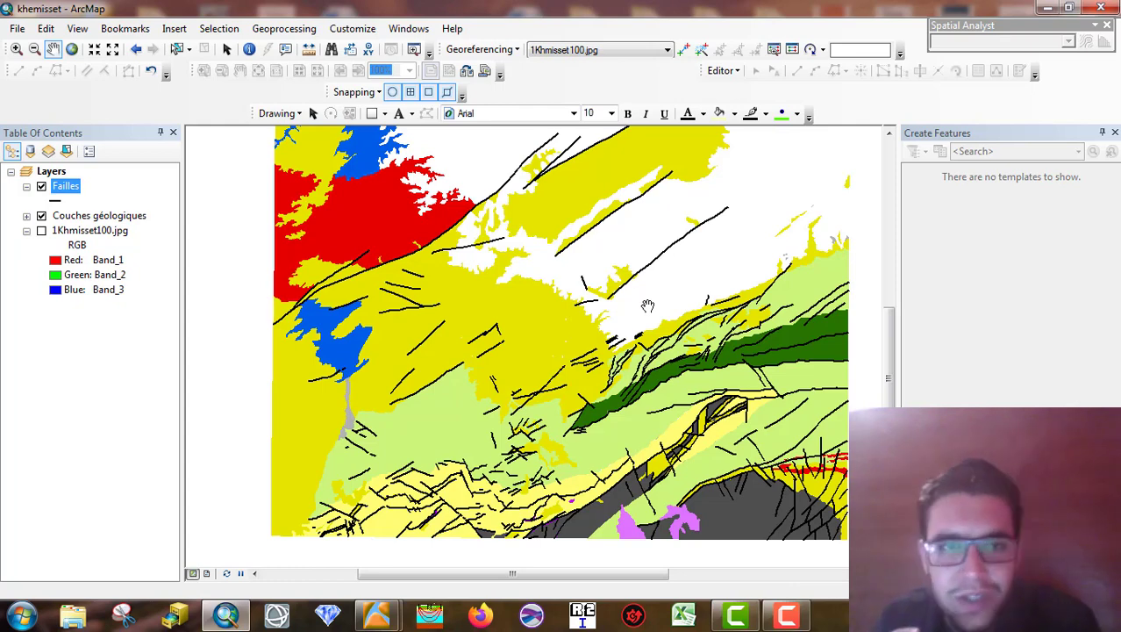
Open the attribute table of the Failles layer and add a field named X1 of type Double
right_click(56, 192)
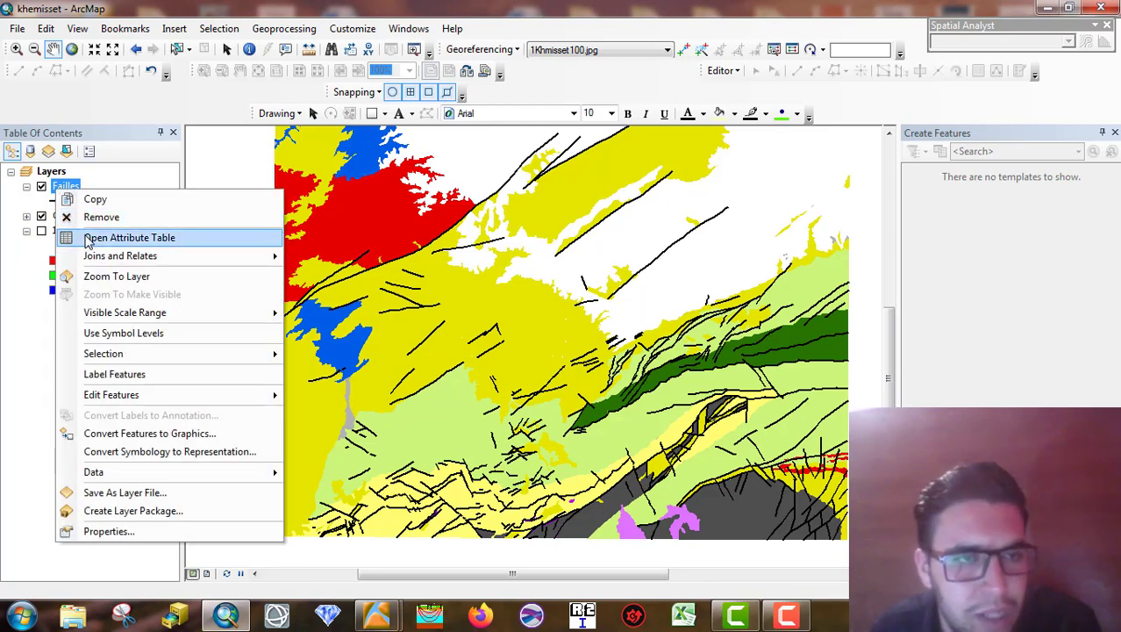
left_click(86, 239)
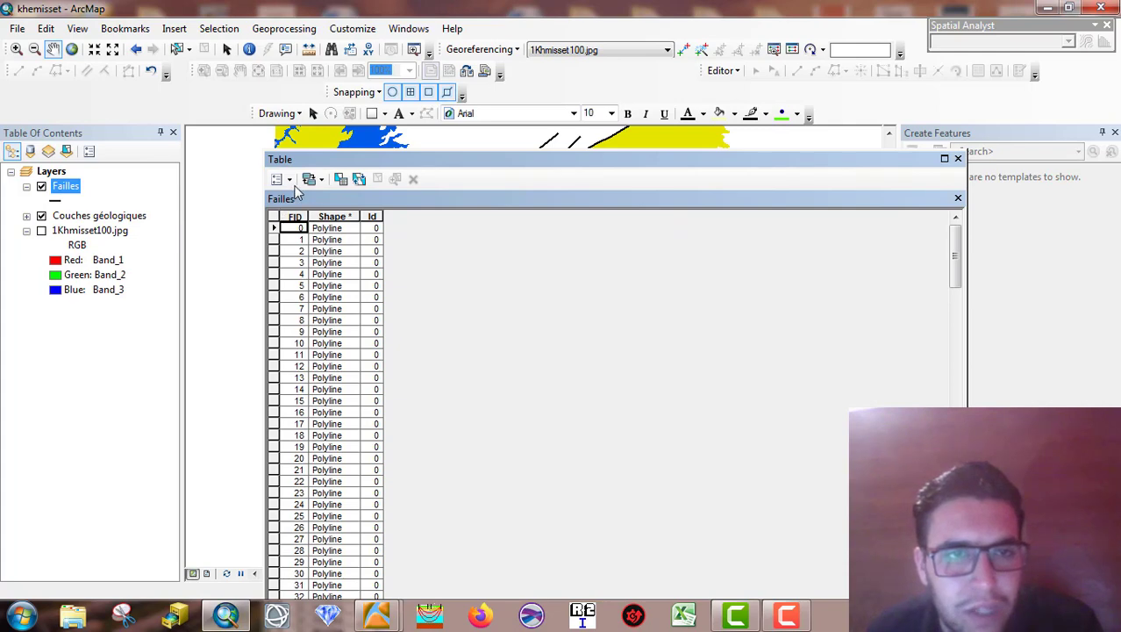
left_click(279, 179)
left_click(323, 294)
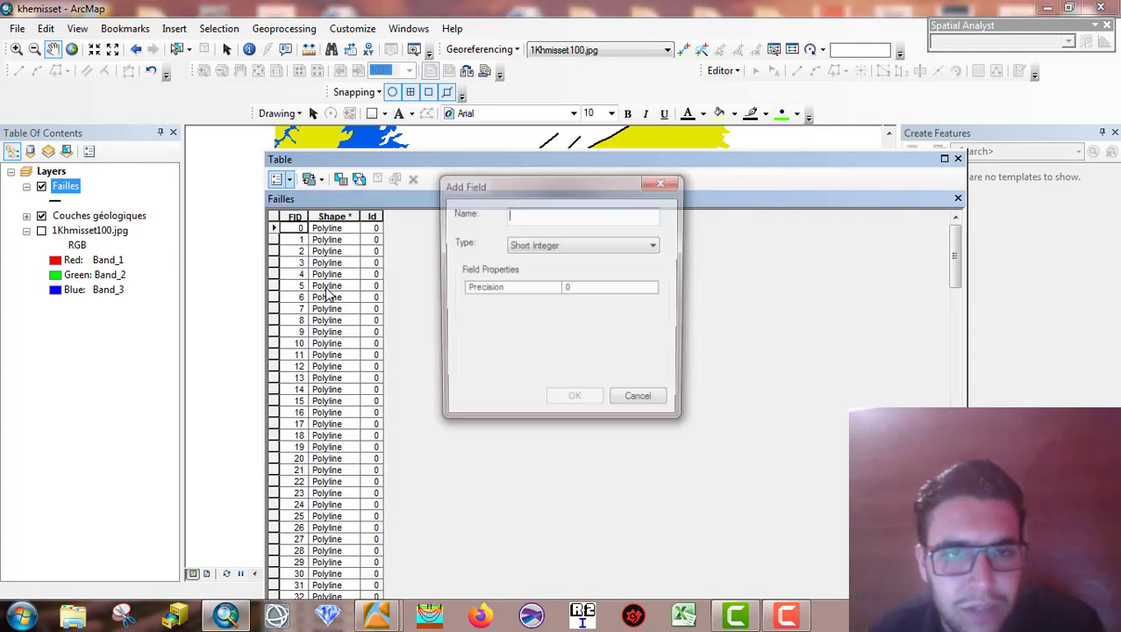
type("X1")
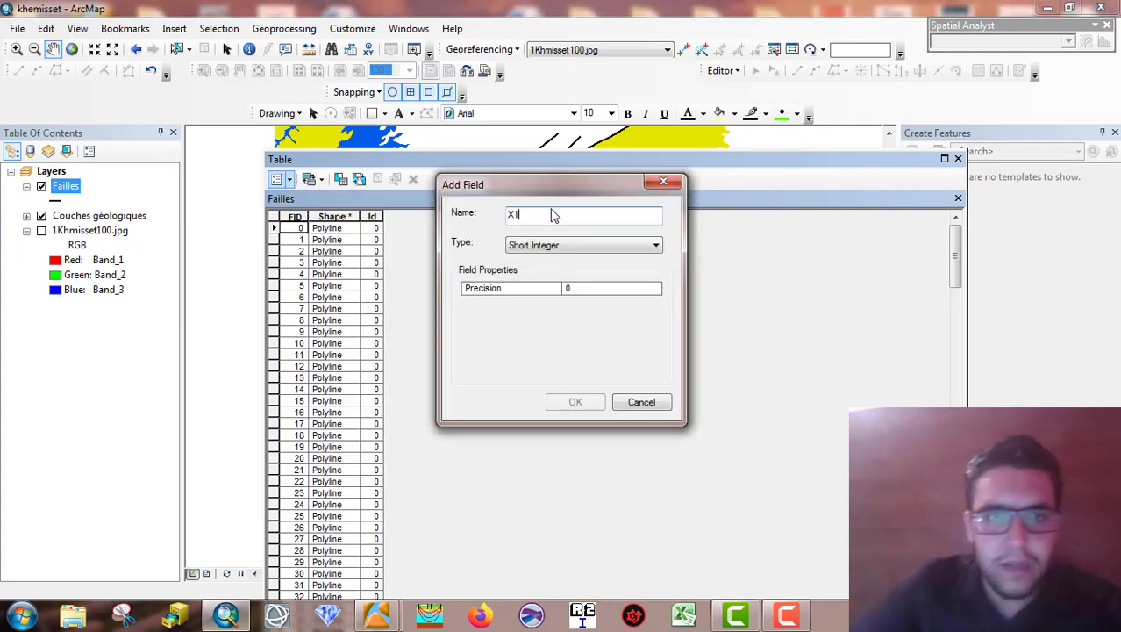
left_click(633, 246)
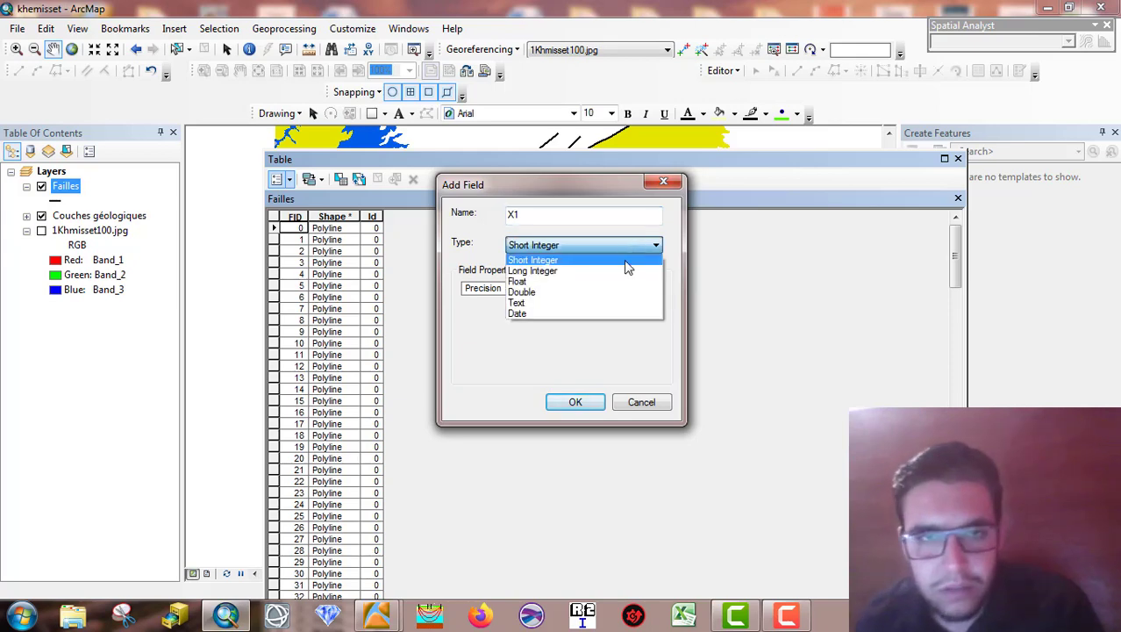
left_click(593, 292)
left_click(575, 402)
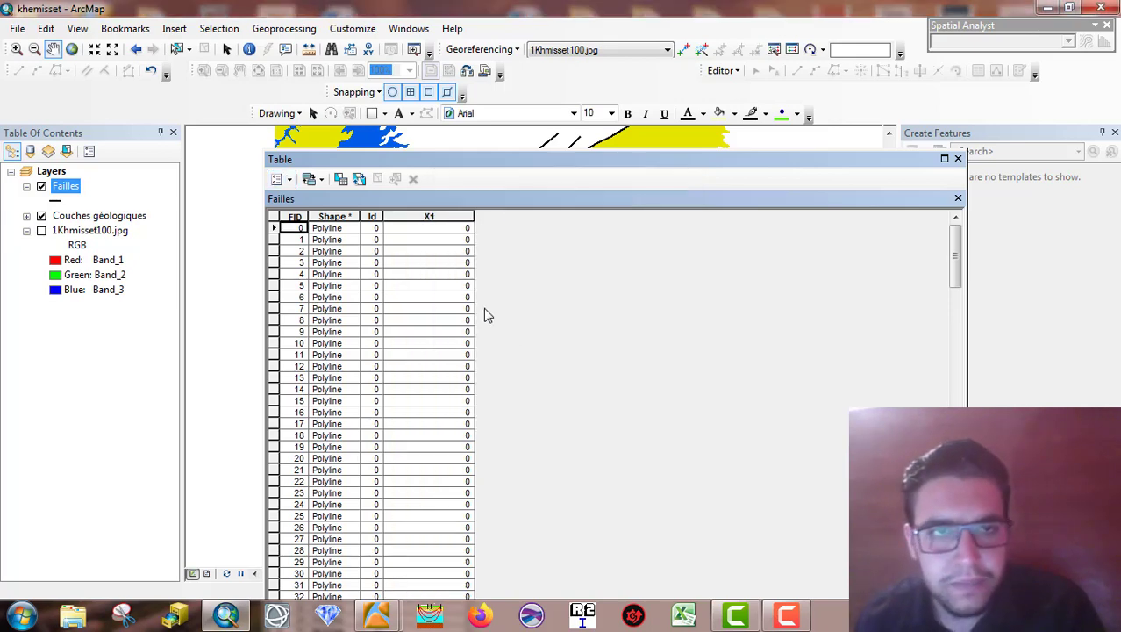
Add a field named Y1 of type Double to the Failles attribute table
left_click(289, 180)
left_click(321, 293)
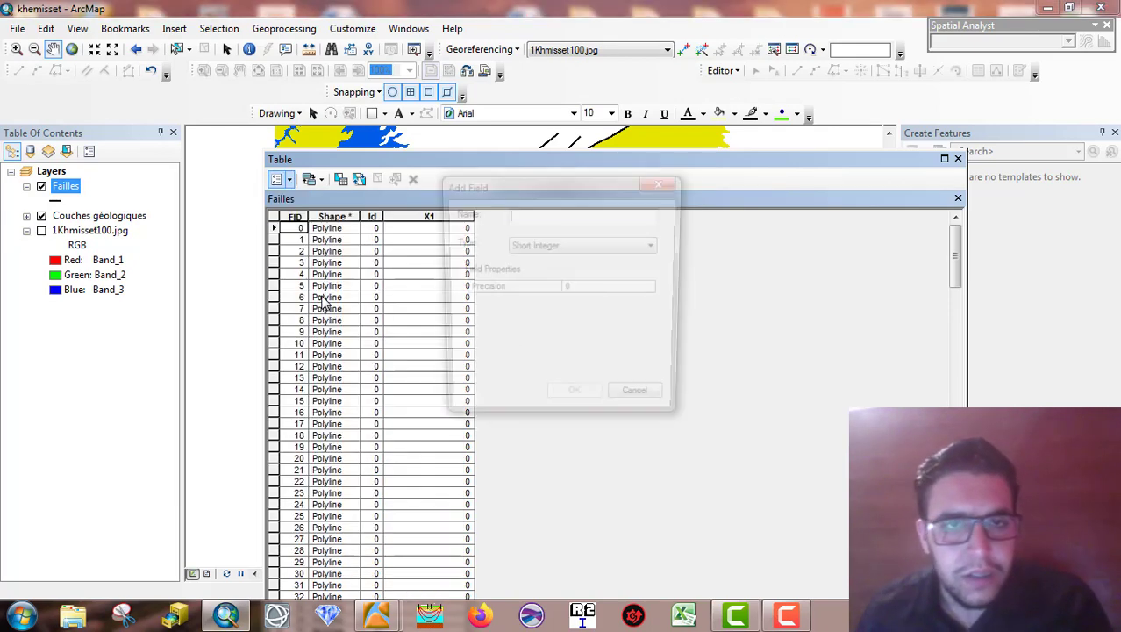
type("Y1")
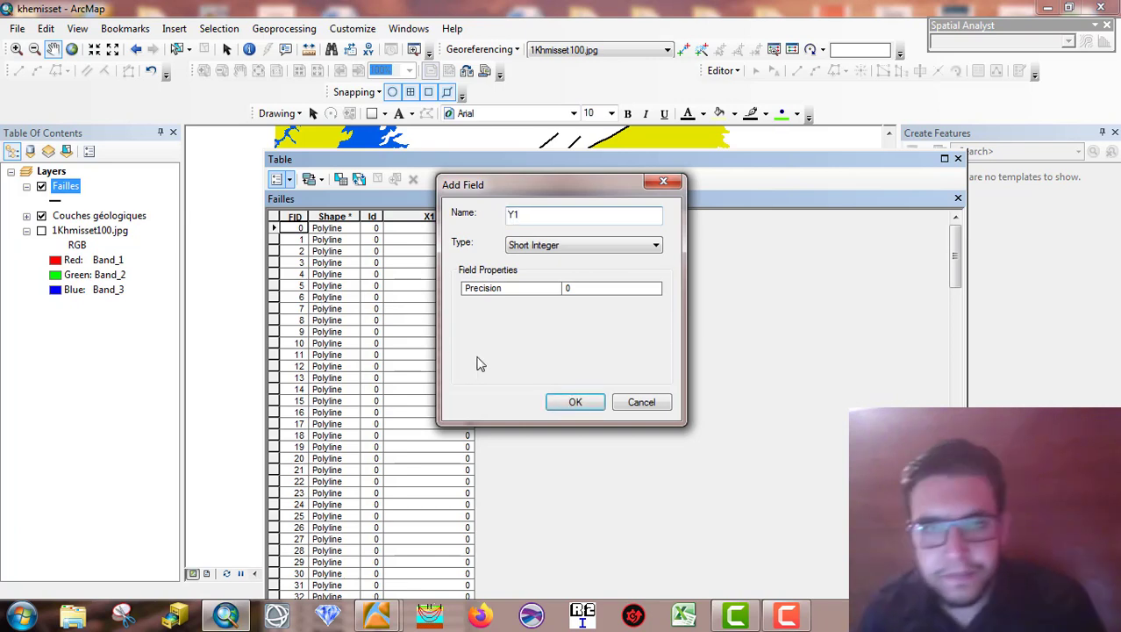
left_click(550, 251)
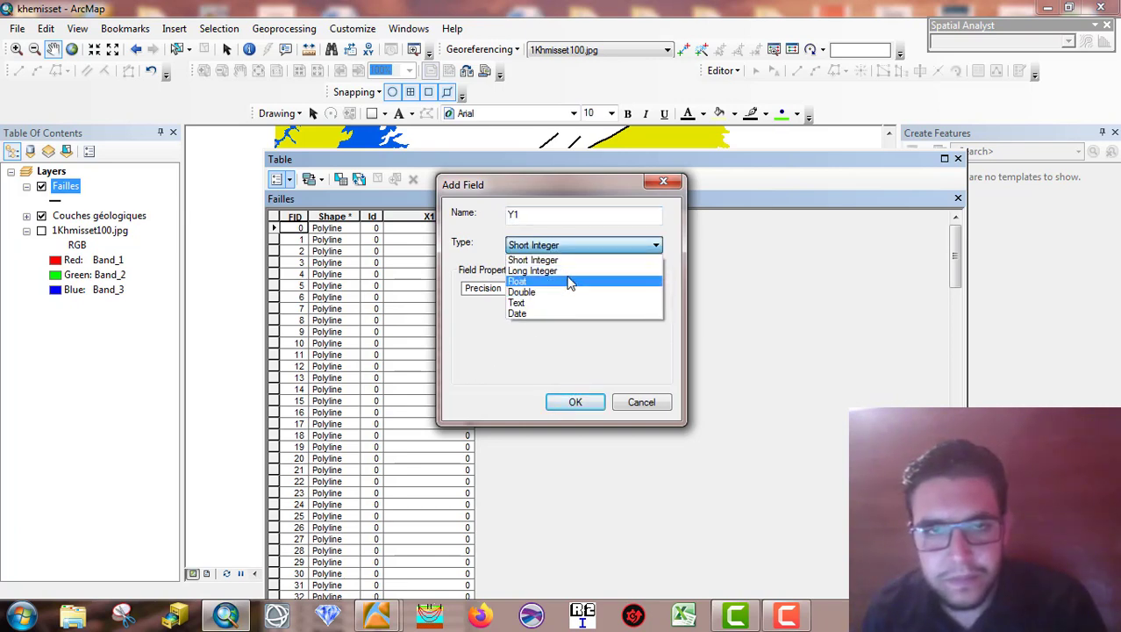
left_click(568, 279)
left_click(569, 250)
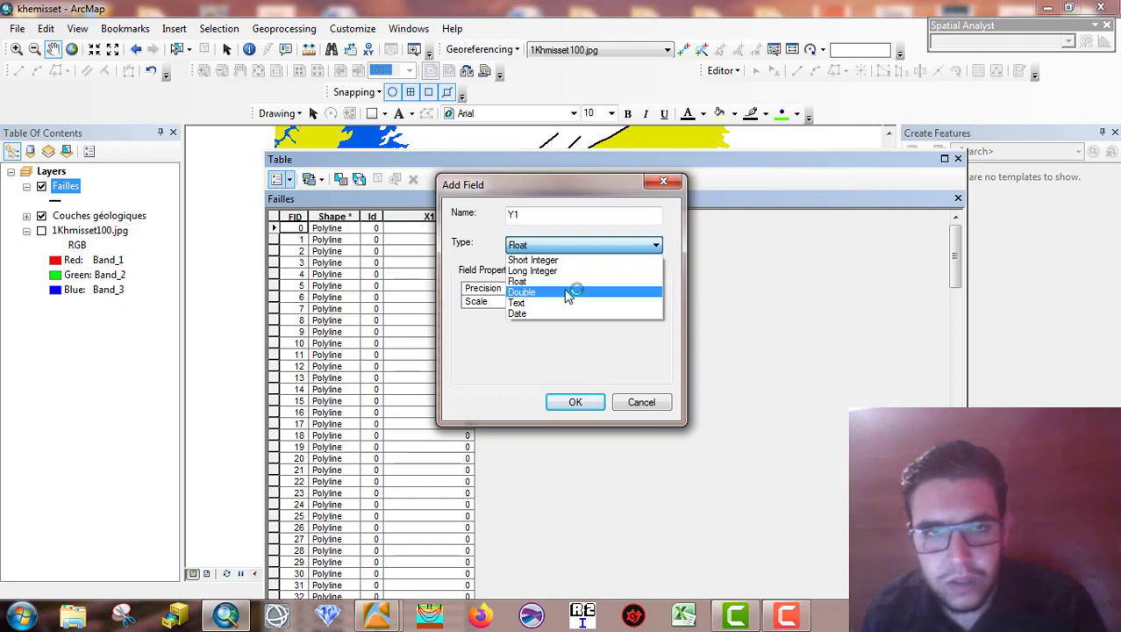
left_click(571, 292)
left_click(575, 403)
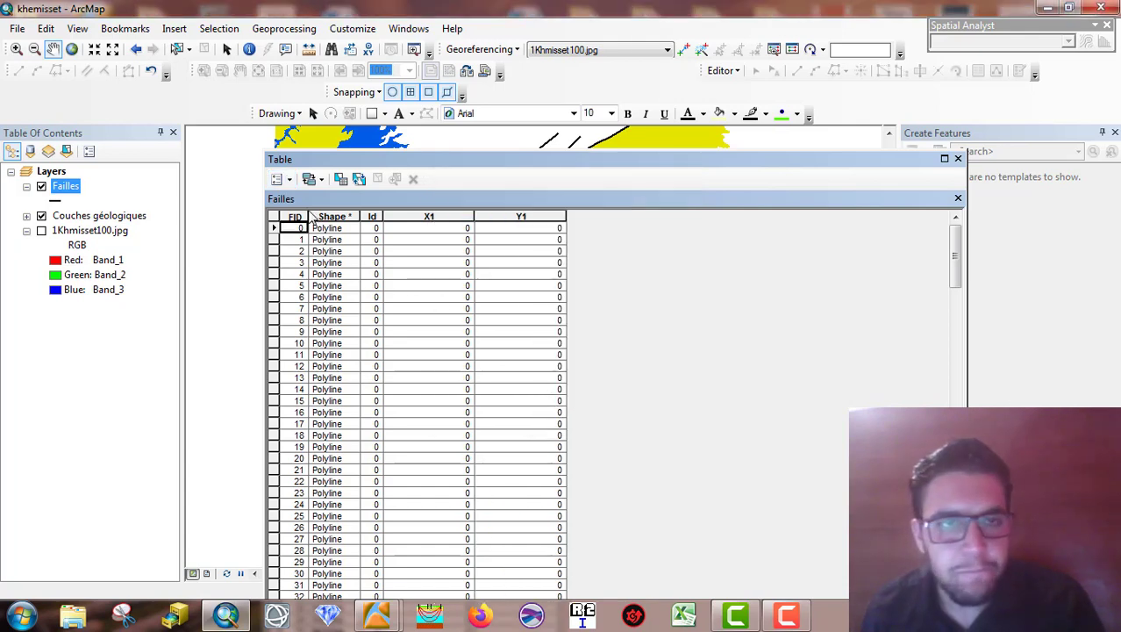
Add a field named X2 of type Double to the Failles attribute table
left_click(286, 179)
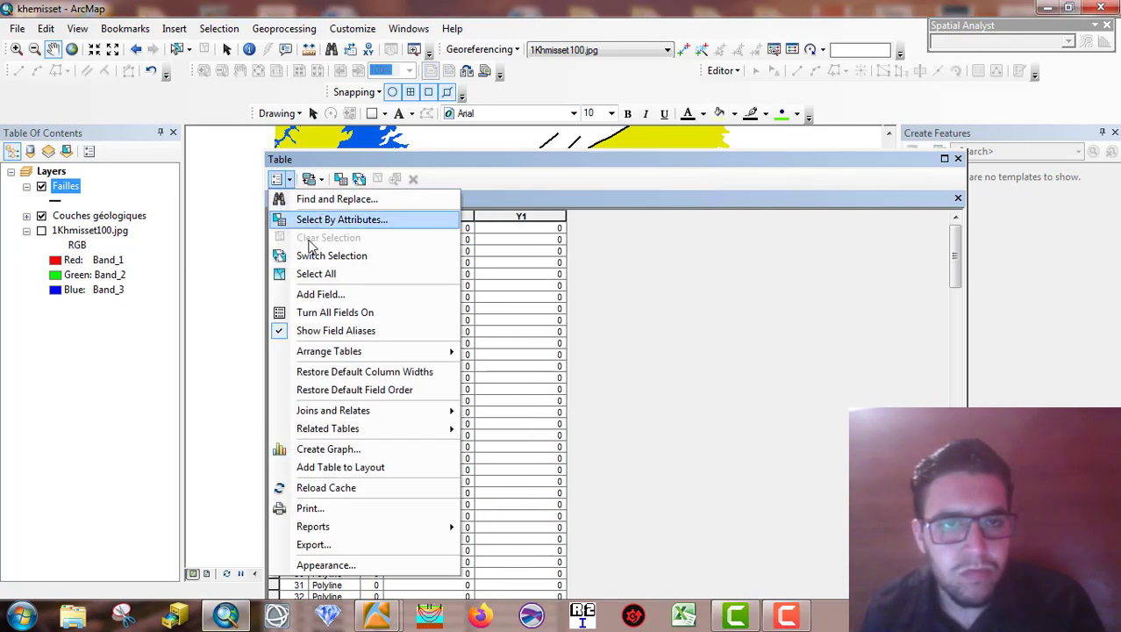
left_click(314, 293)
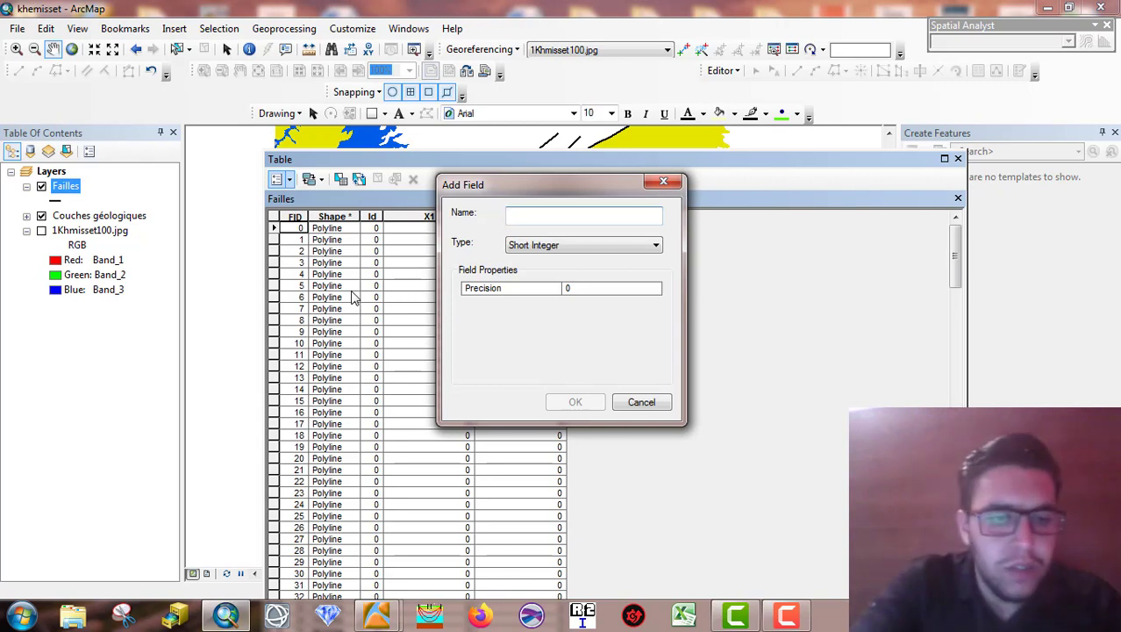
type("X2")
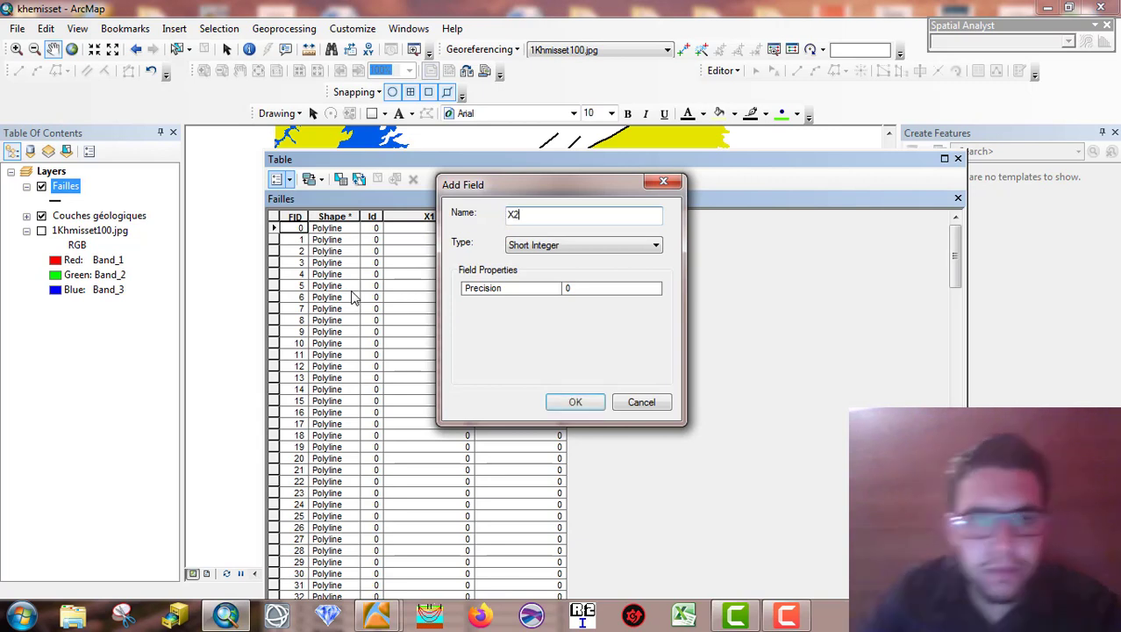
left_click(588, 246)
left_click(555, 294)
left_click(575, 401)
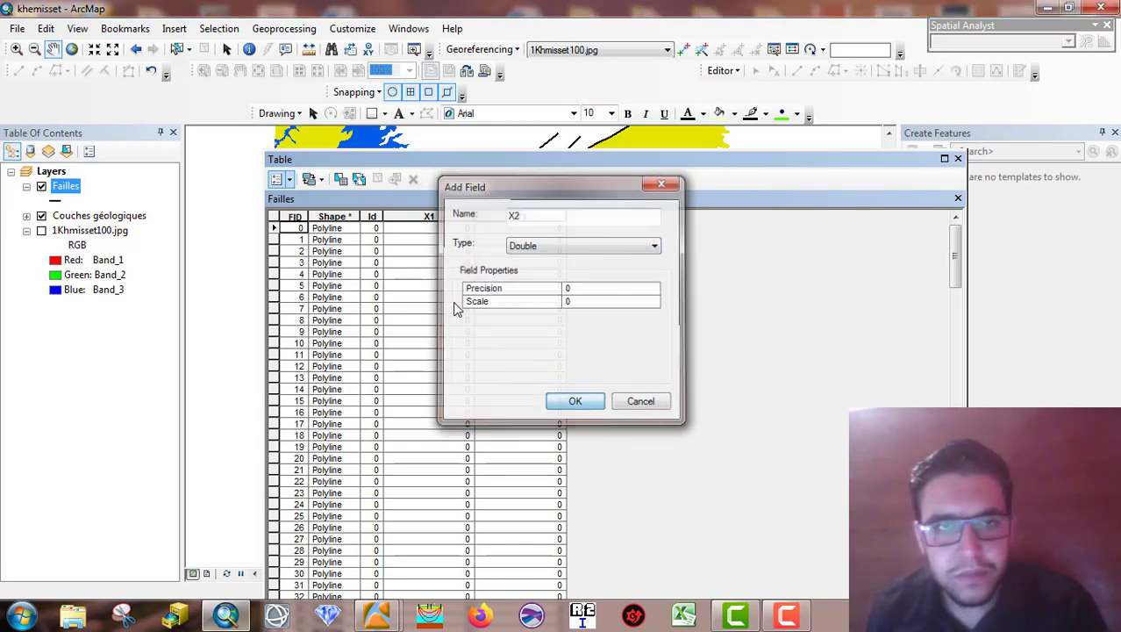
Add a field named Y2 of type Double to the Failles attribute table
left_click(282, 179)
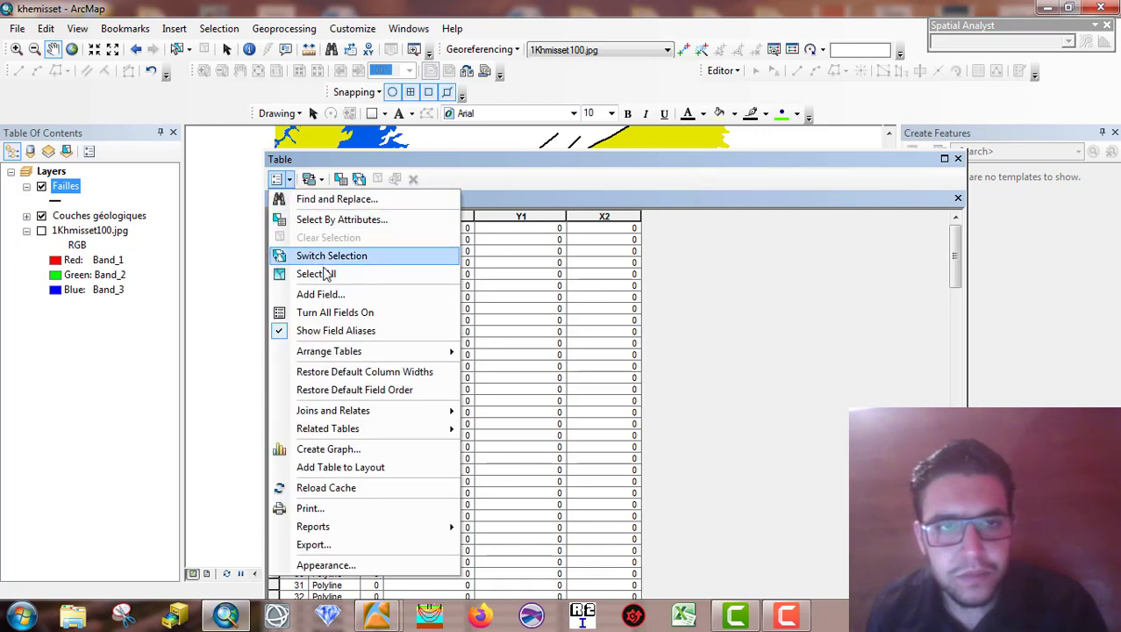
left_click(321, 294)
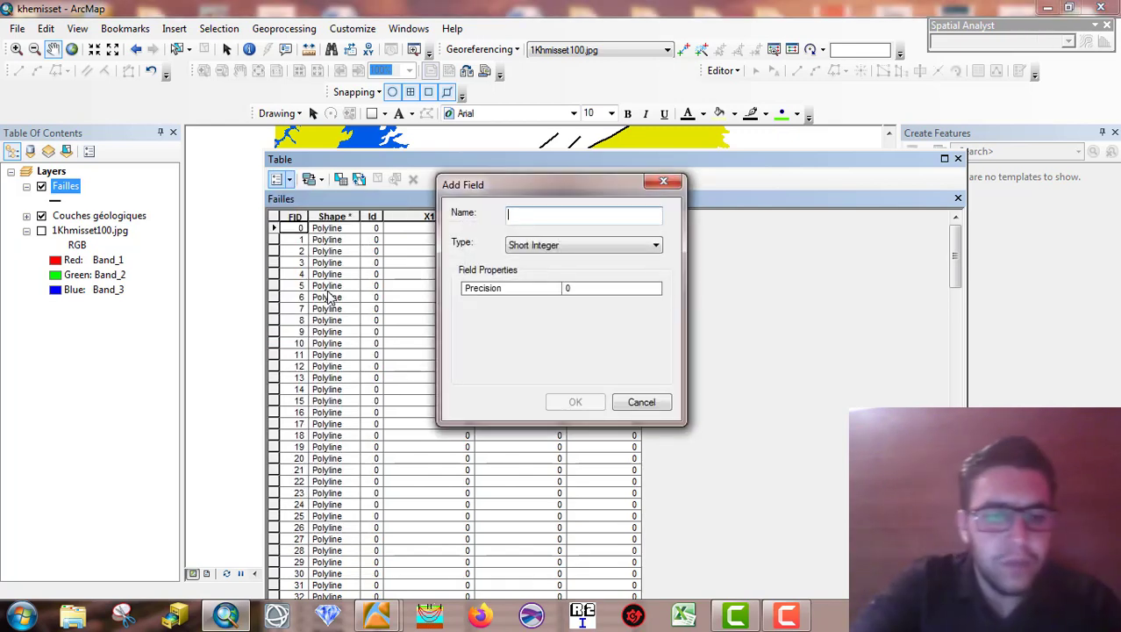
type("Y2")
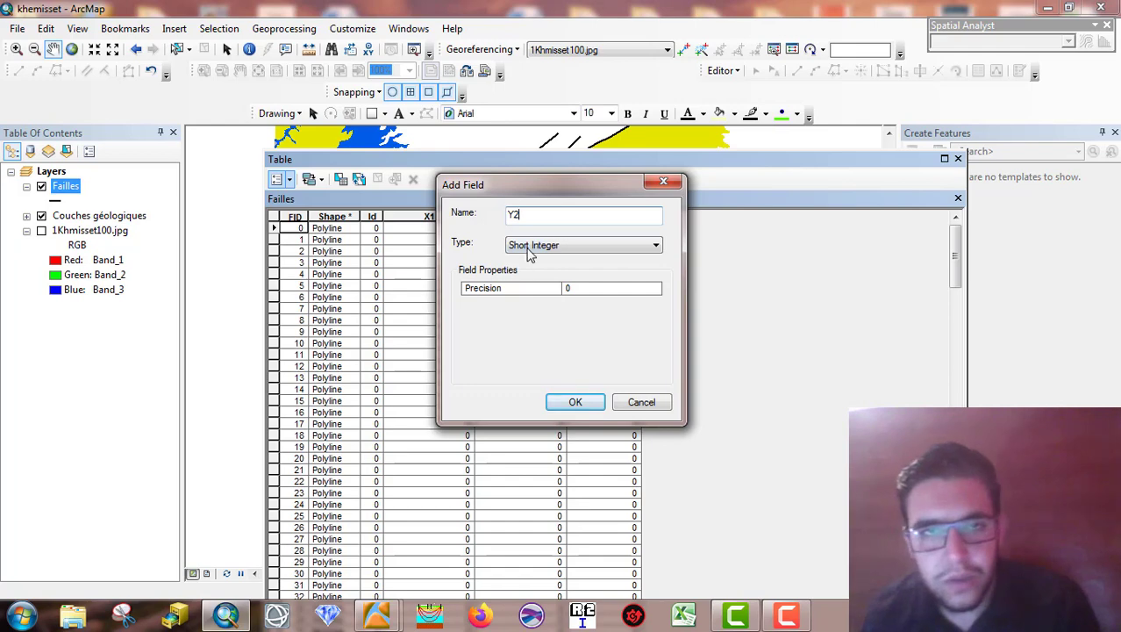
left_click(530, 249)
left_click(537, 294)
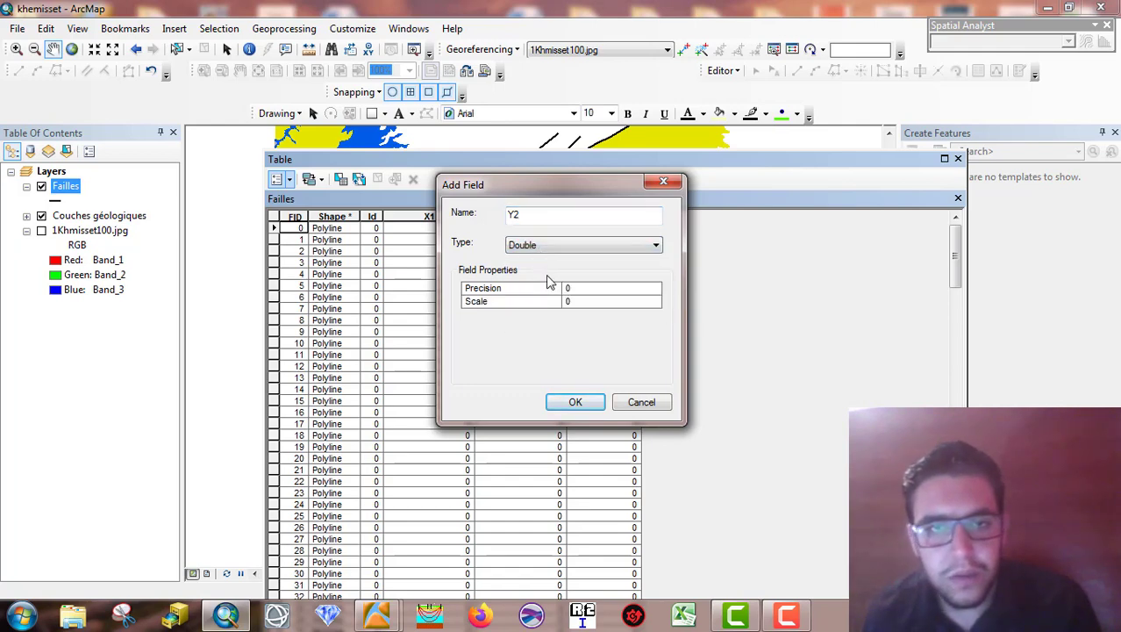
left_click(577, 402)
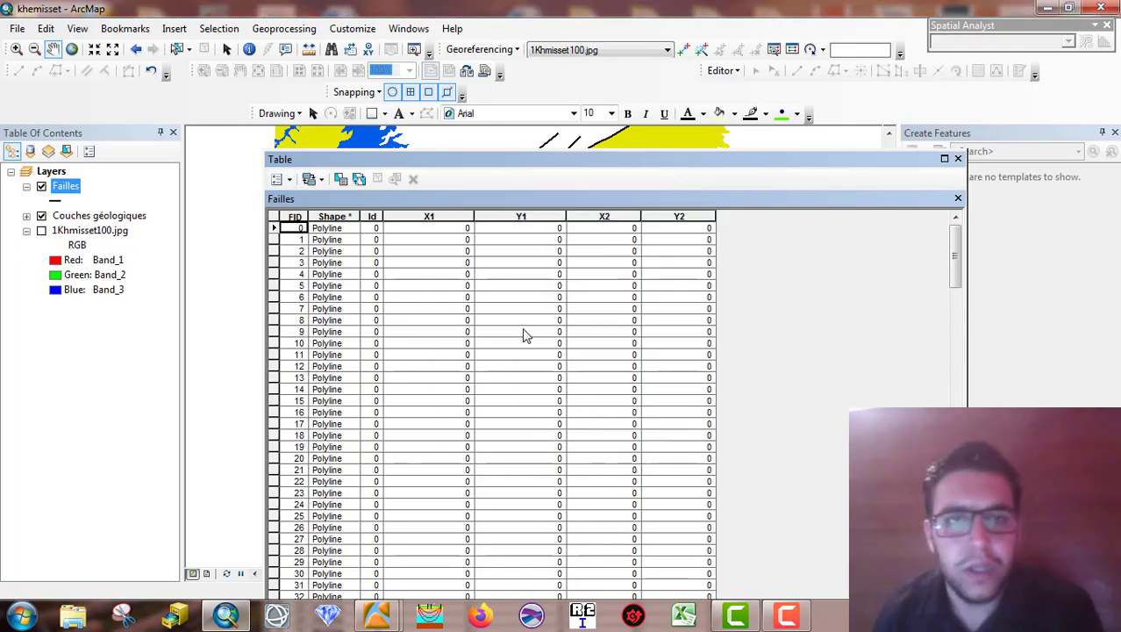
Calculate geometry for the X1 field as the X Coordinate of Line Start, in meters
right_click(443, 217)
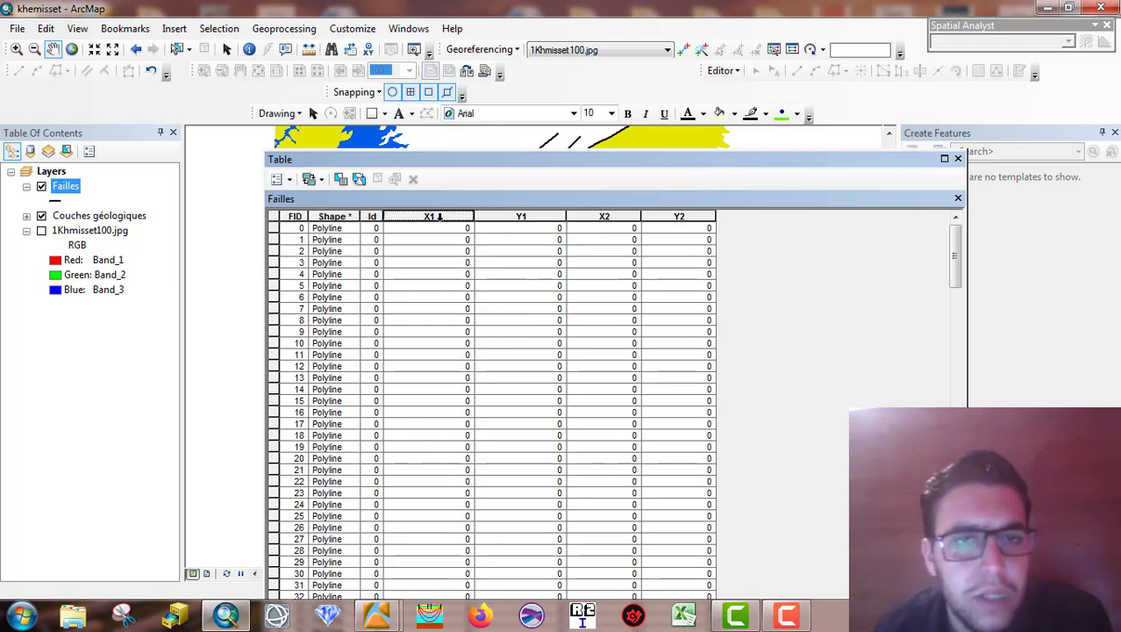
left_click(504, 342)
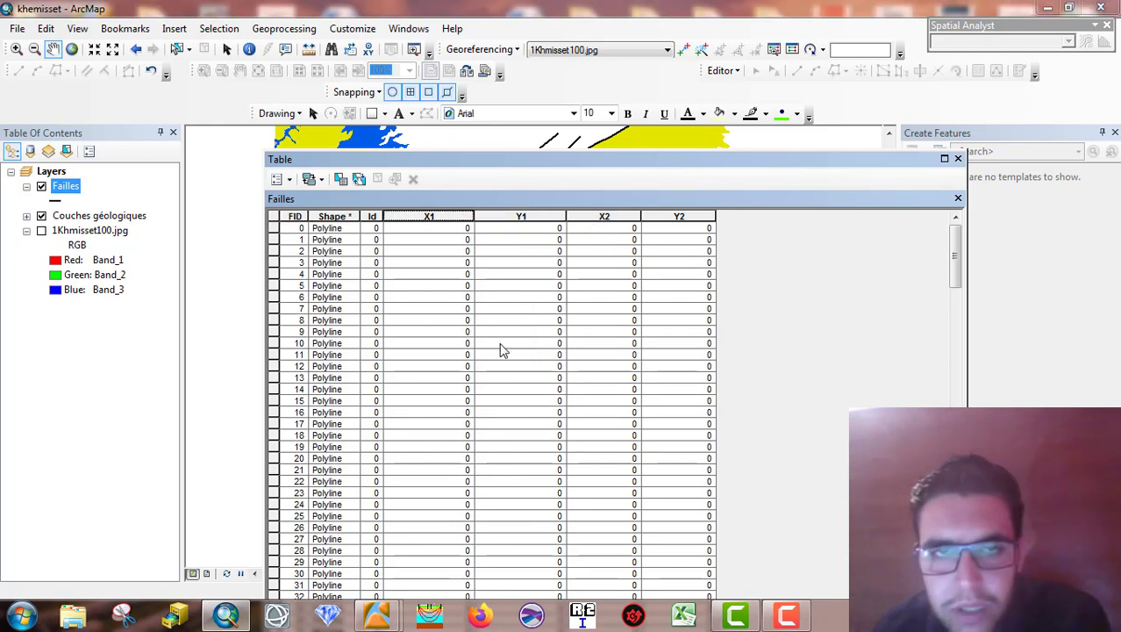
left_click(629, 219)
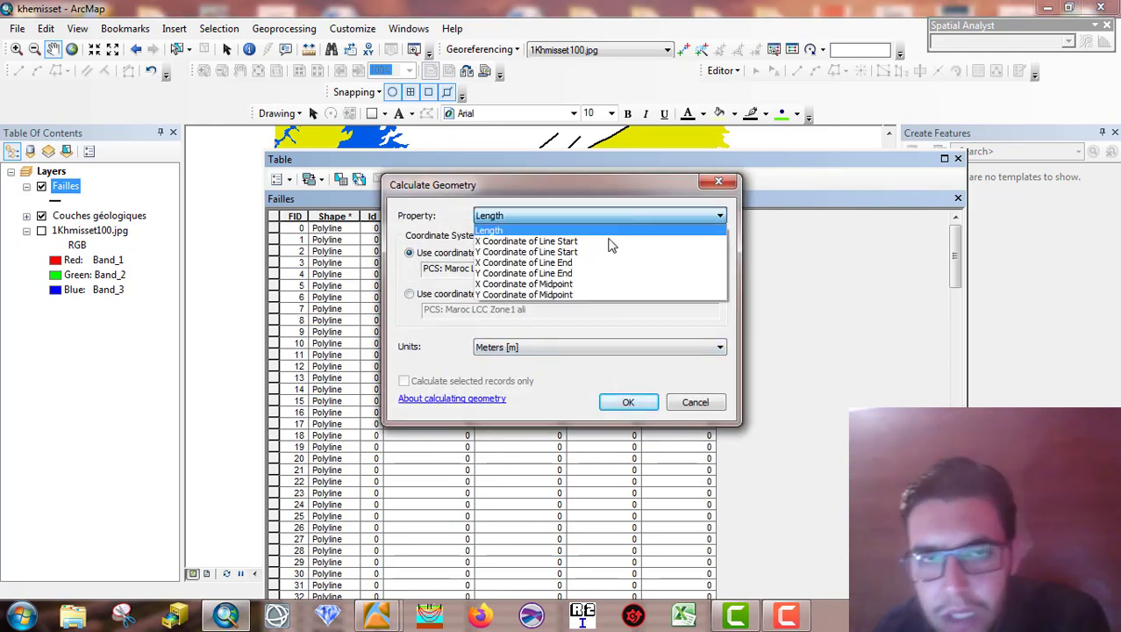
left_click(601, 242)
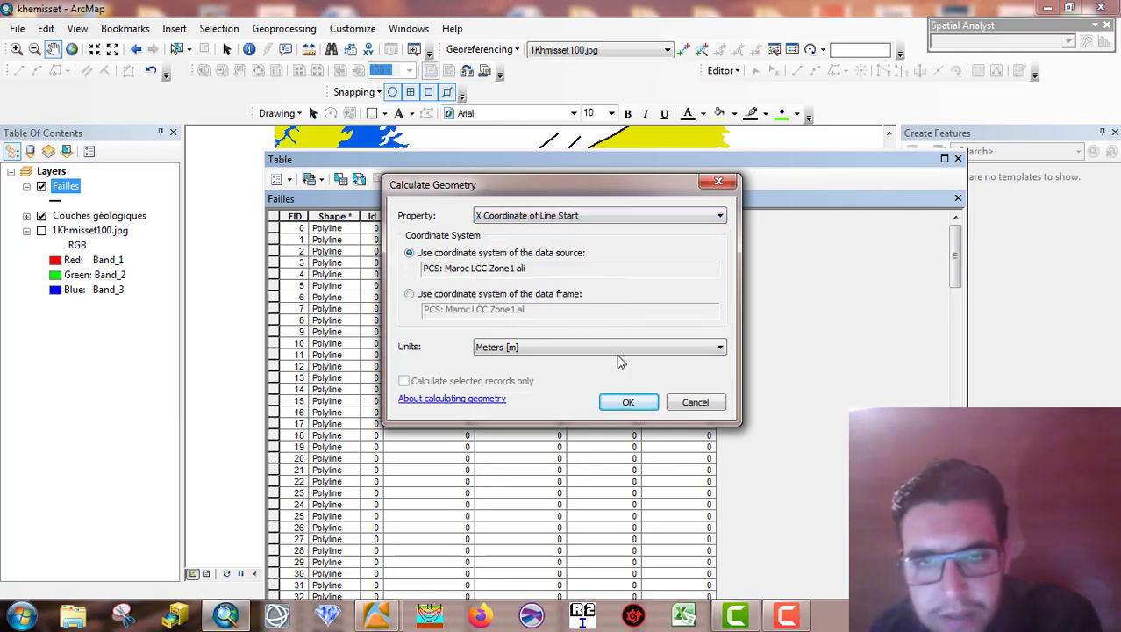
left_click(628, 401)
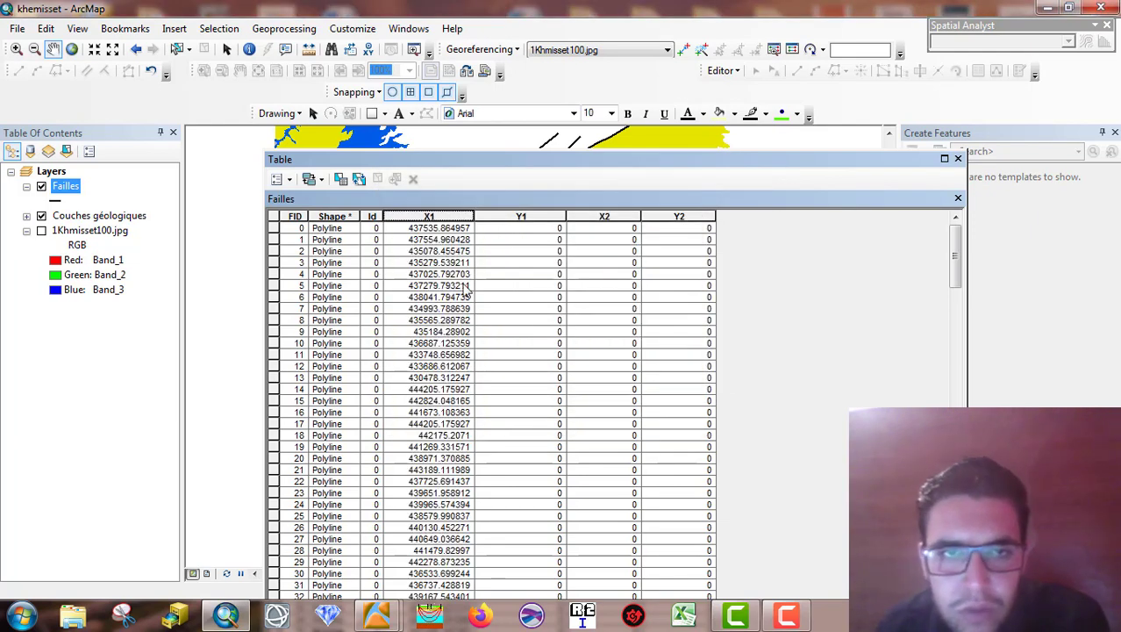
Calculate geometry for the Y1 field as the Y Coordinate of Line Start, in meters
right_click(511, 216)
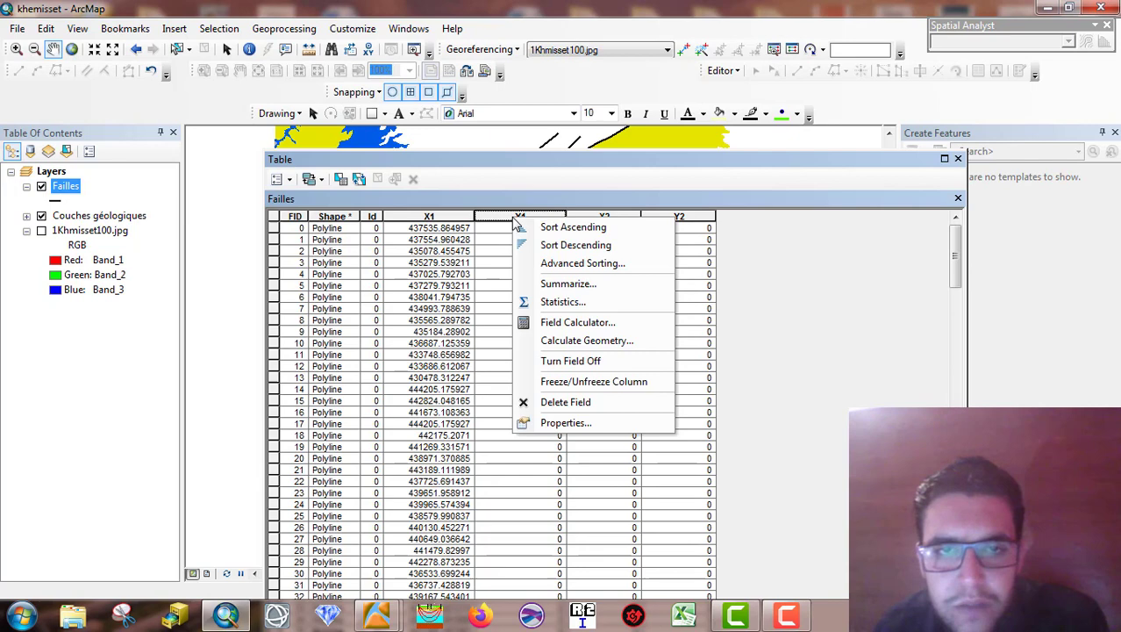
left_click(570, 341)
left_click(564, 217)
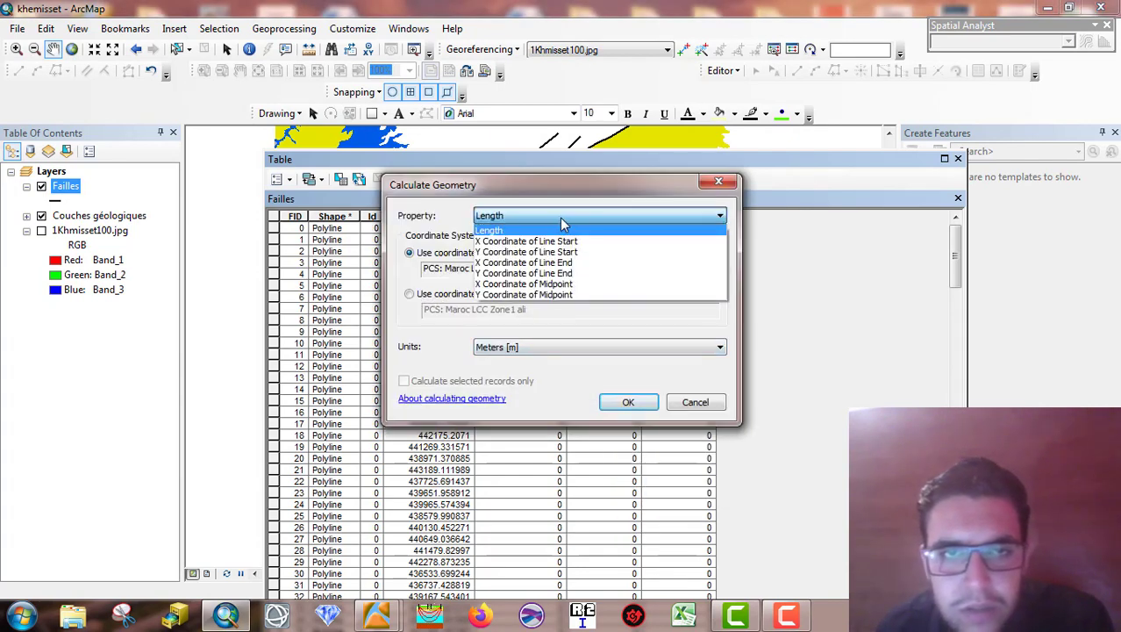
left_click(559, 253)
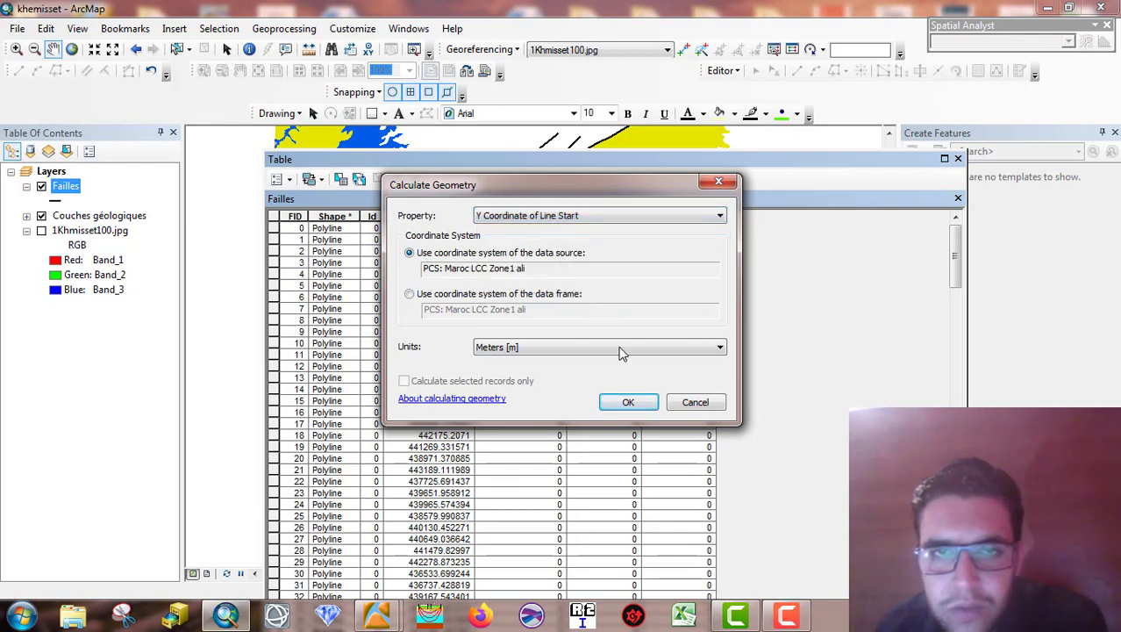
left_click(628, 404)
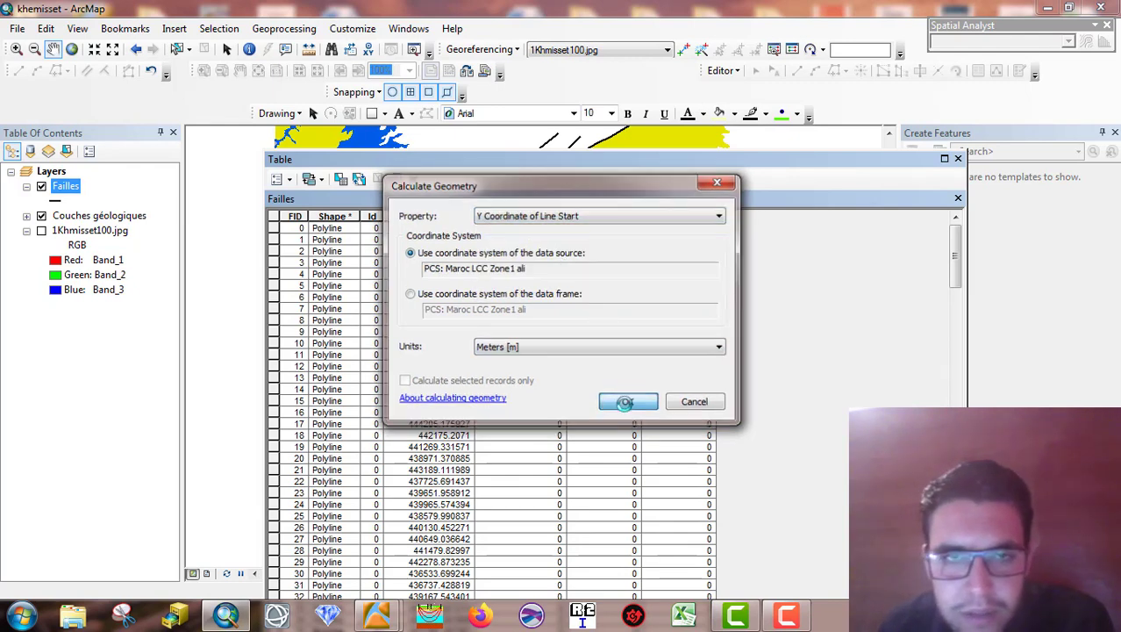
Calculate geometry for the X2 field as the X Coordinate of Line End, in meters
right_click(604, 214)
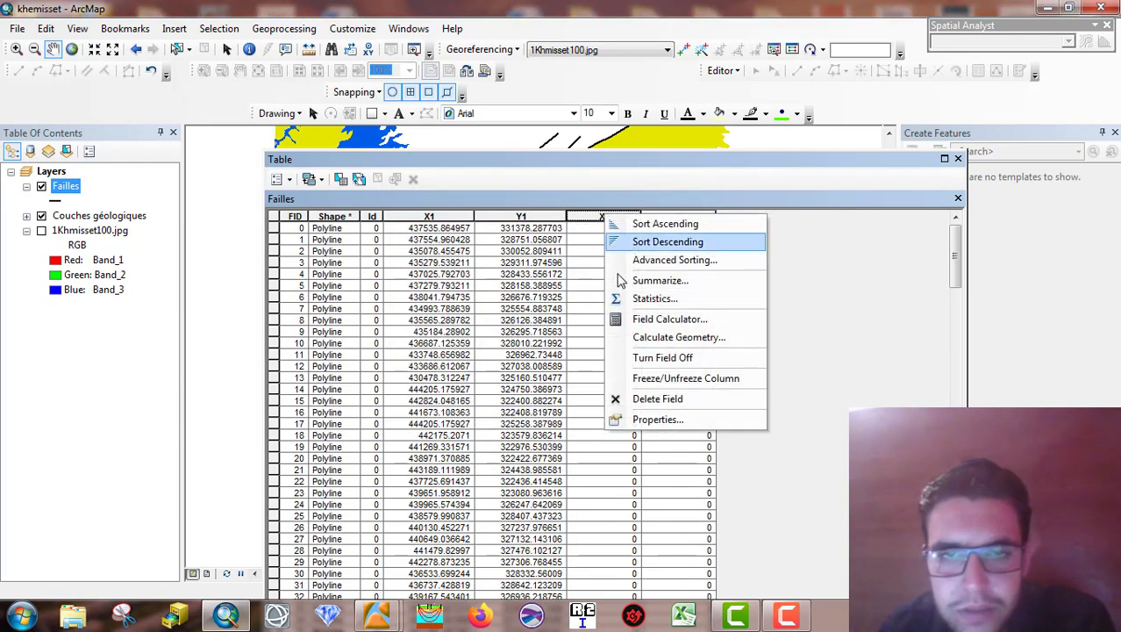
left_click(652, 342)
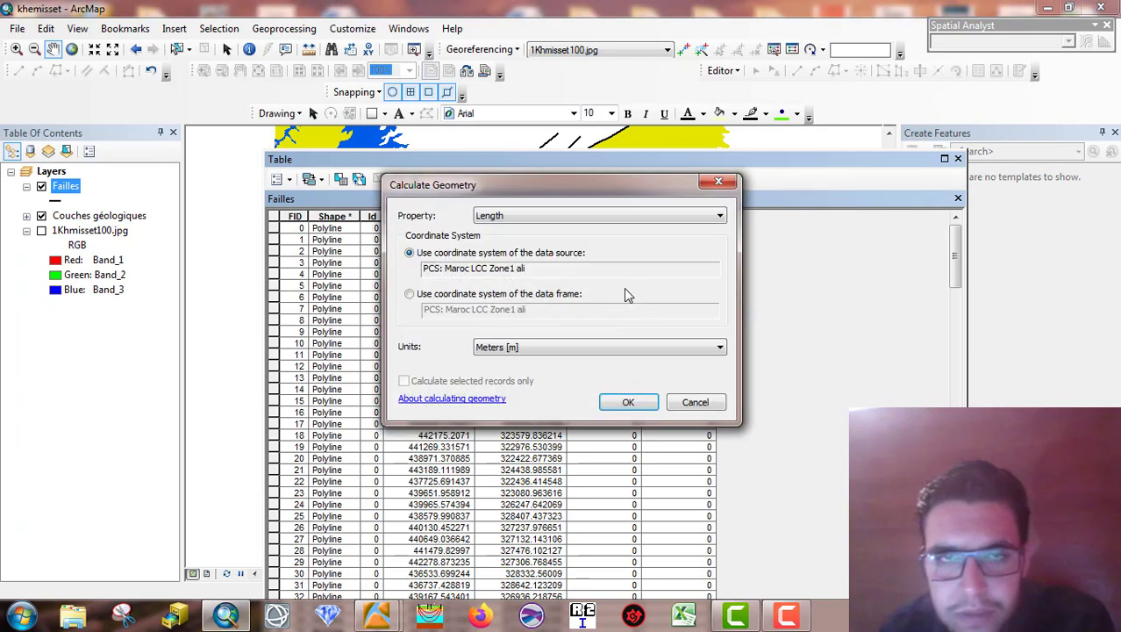
left_click(607, 217)
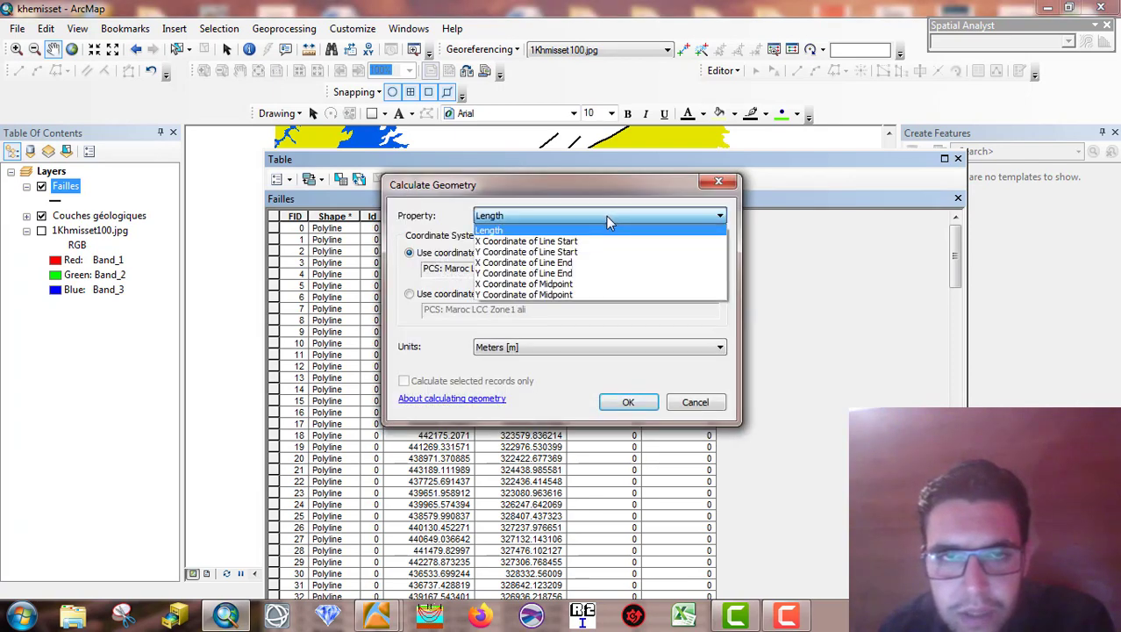
left_click(573, 263)
left_click(630, 402)
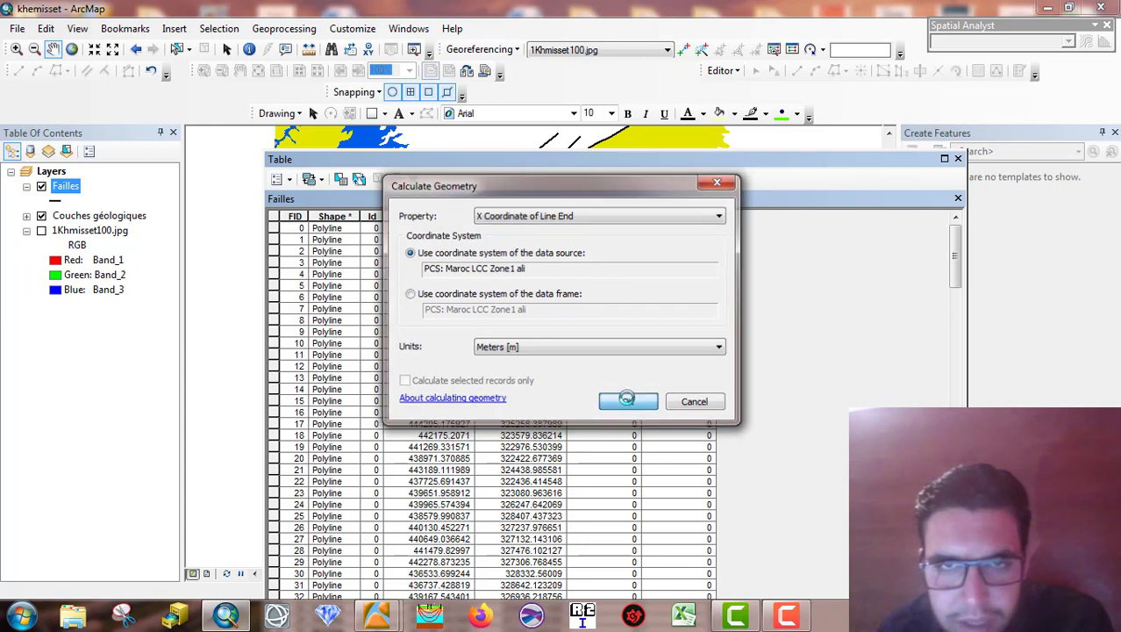
Calculate geometry for the Y2 field as the Y Coordinate of Line End, in meters, and close the attribute table
right_click(690, 216)
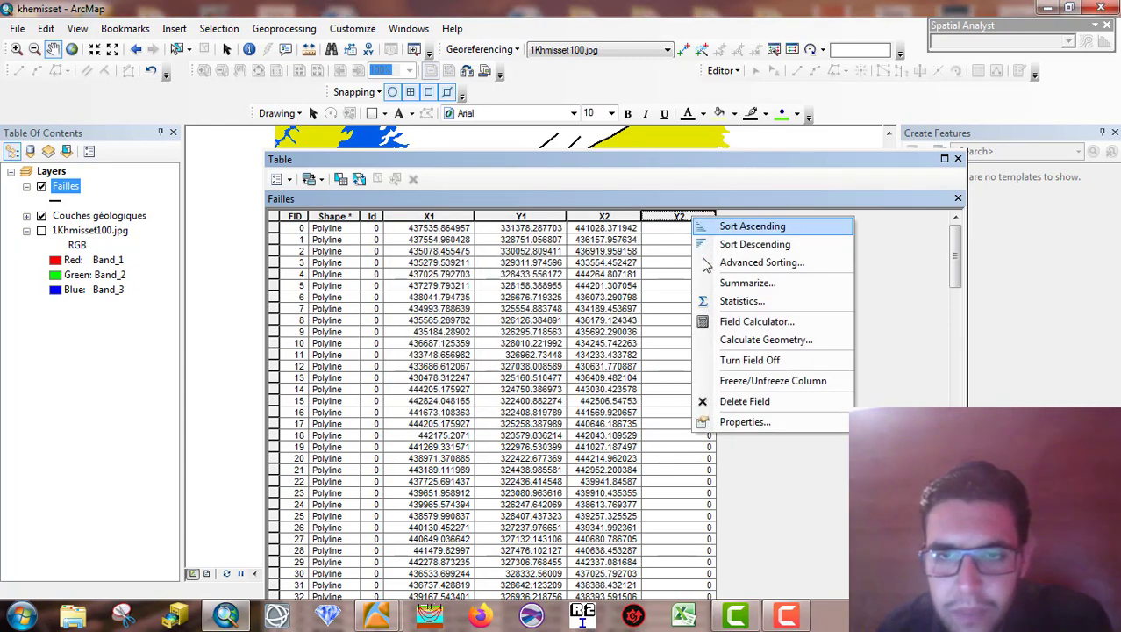
left_click(733, 344)
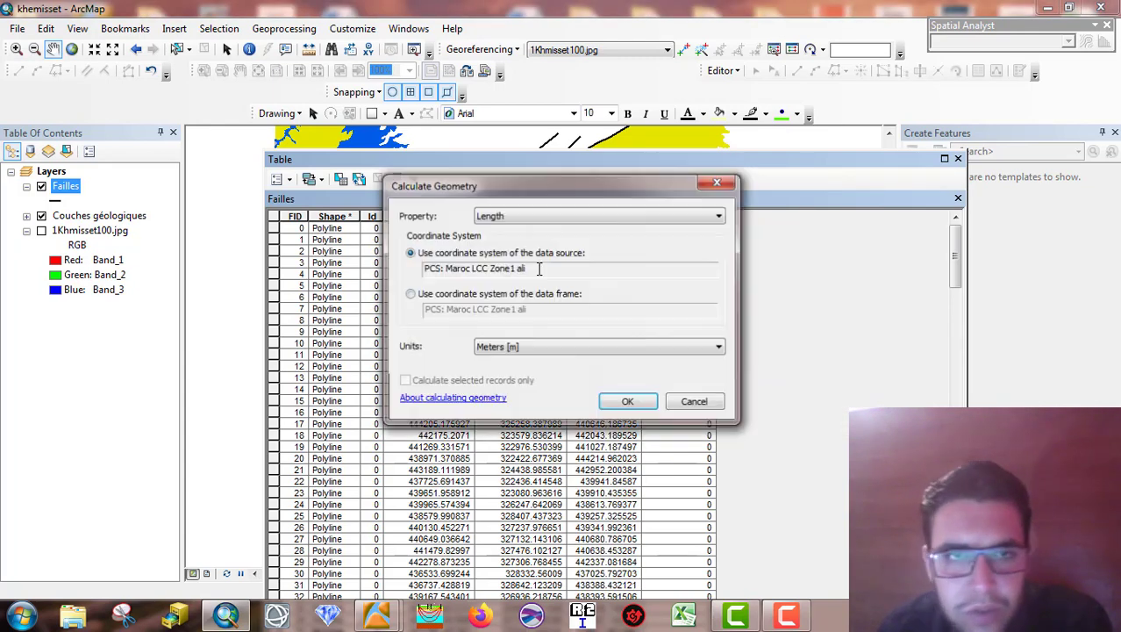
left_click(516, 219)
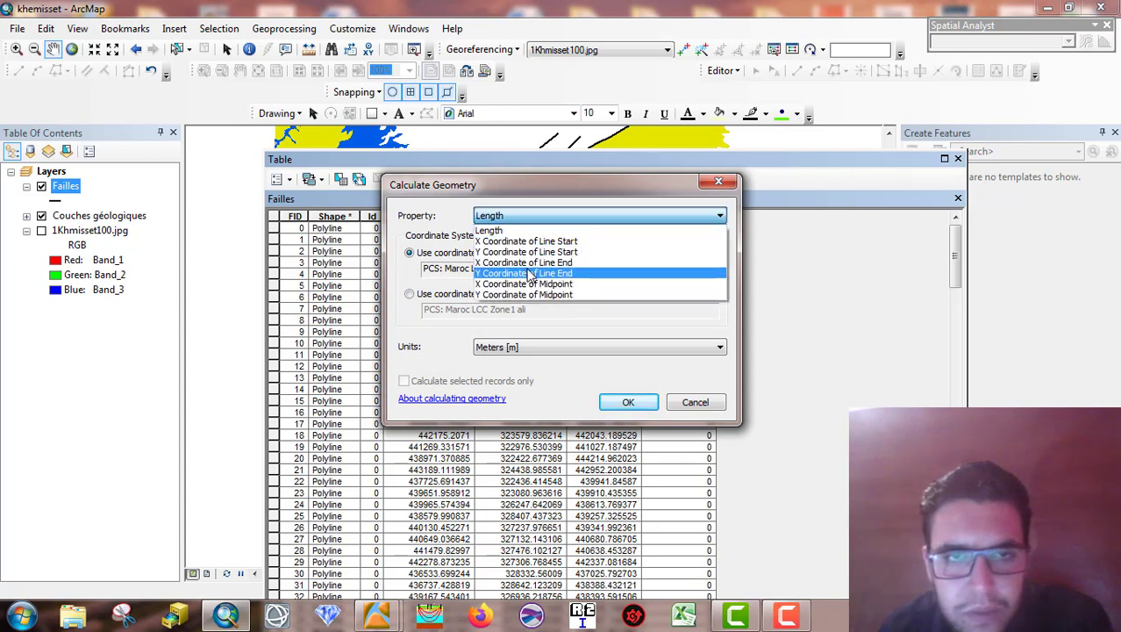
left_click(531, 274)
left_click(631, 403)
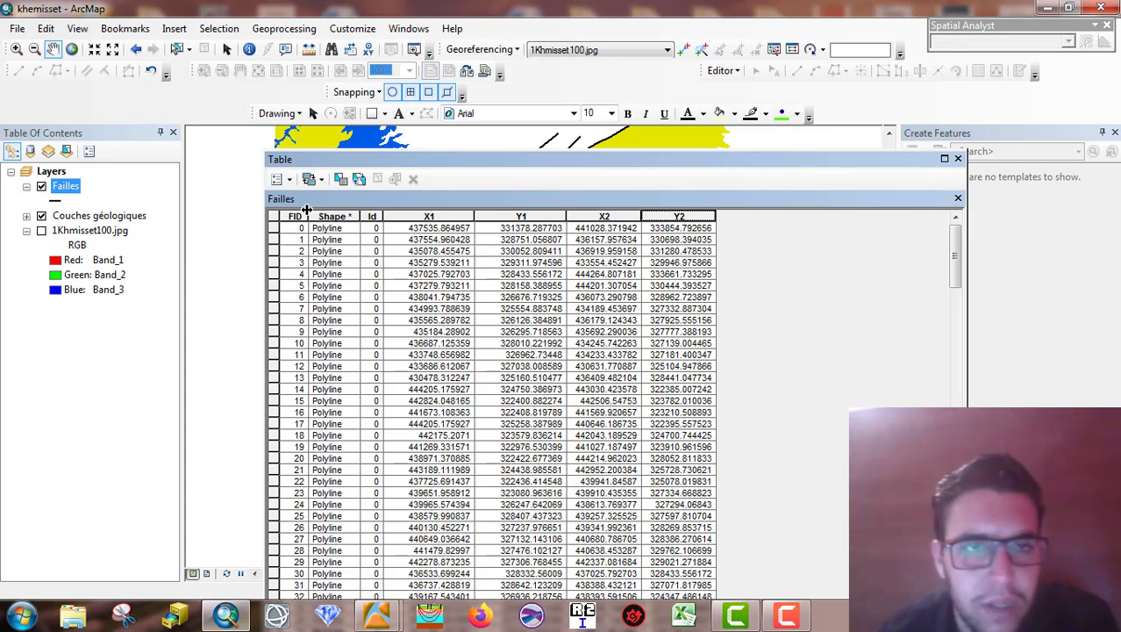
left_click(958, 159)
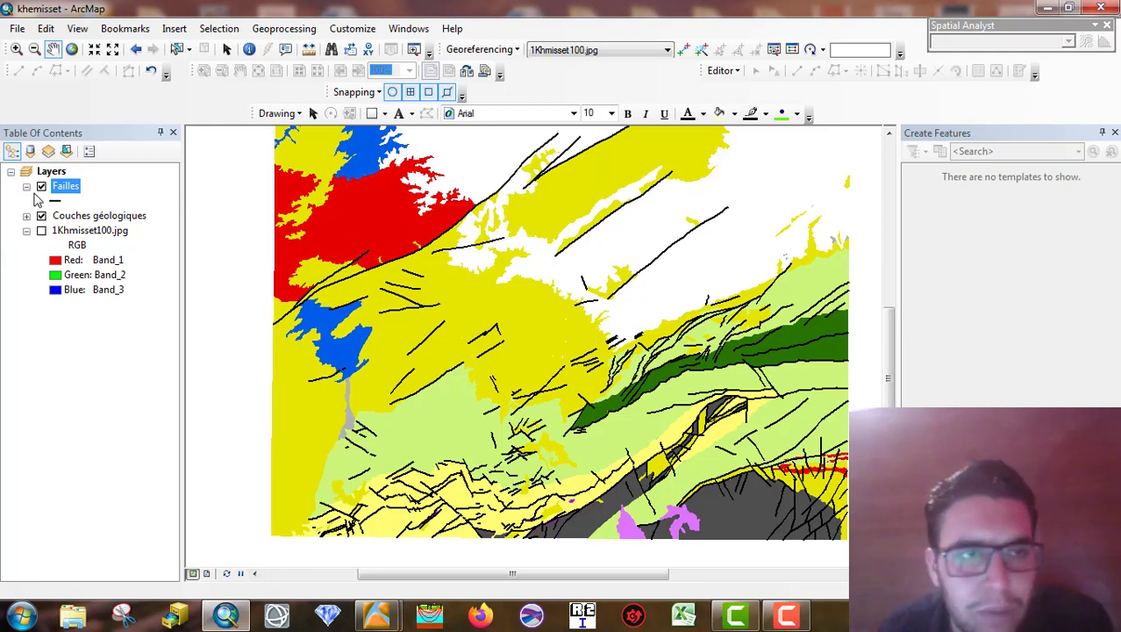
Export the Failles layer to CAD as the DWG_R2010 file Failles_ExportCAD1.DWG
right_click(70, 191)
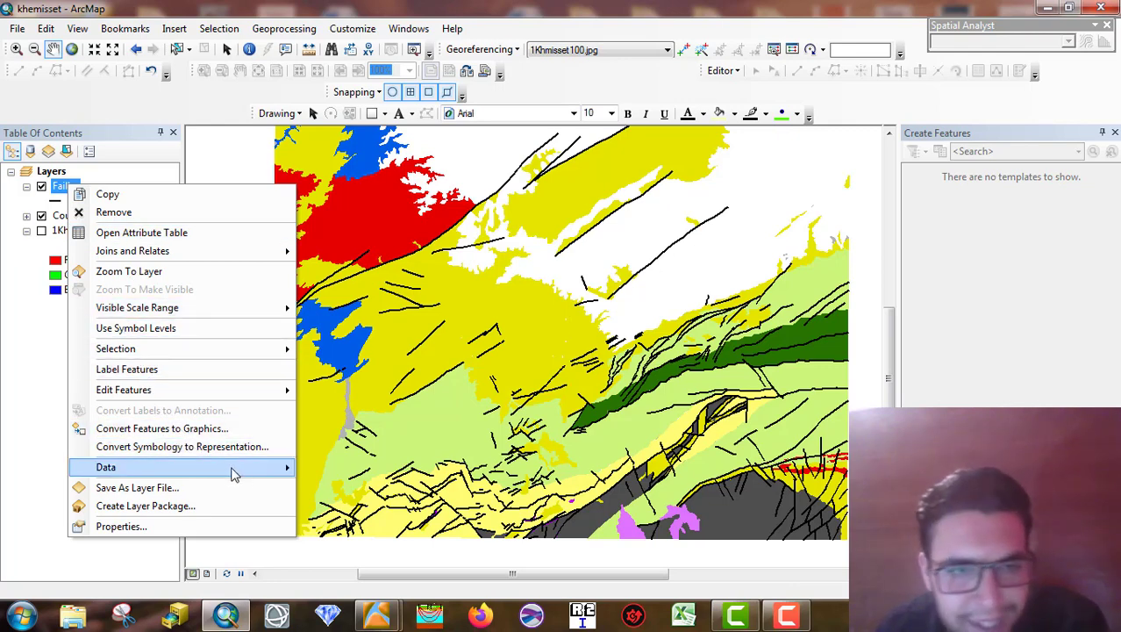
mouse_move(274, 475)
left_click(353, 505)
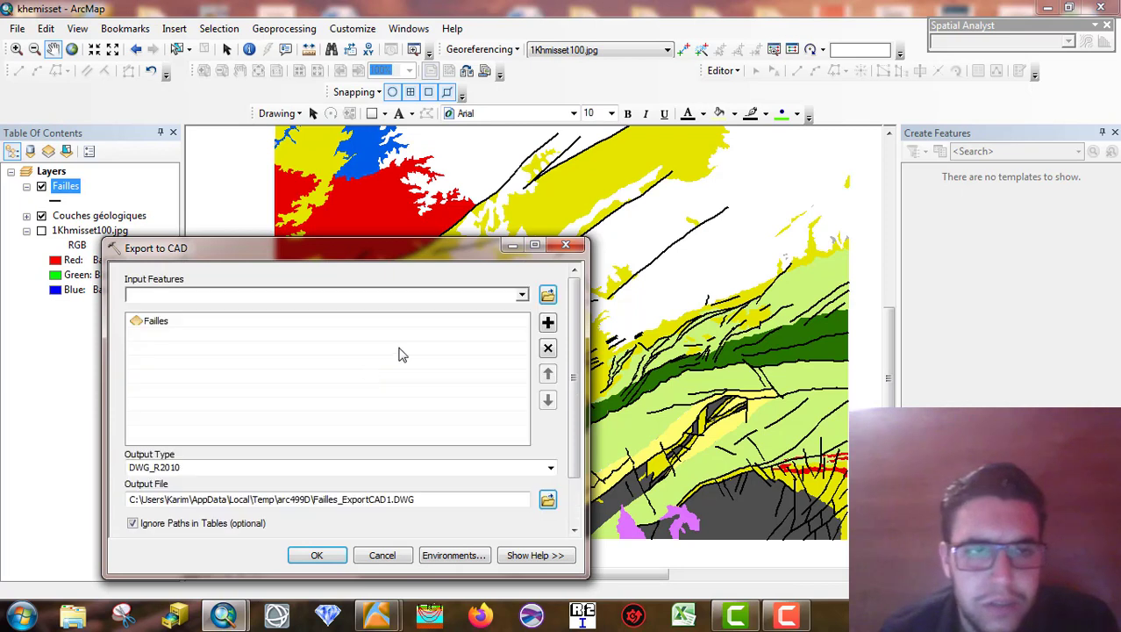
left_click(179, 325)
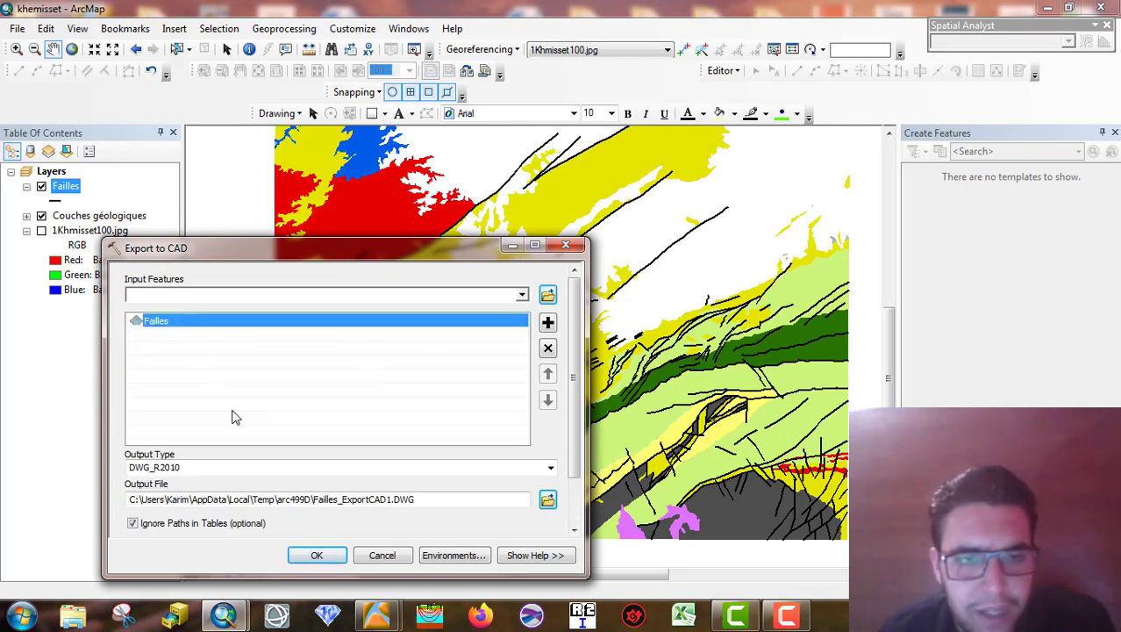
left_click(318, 559)
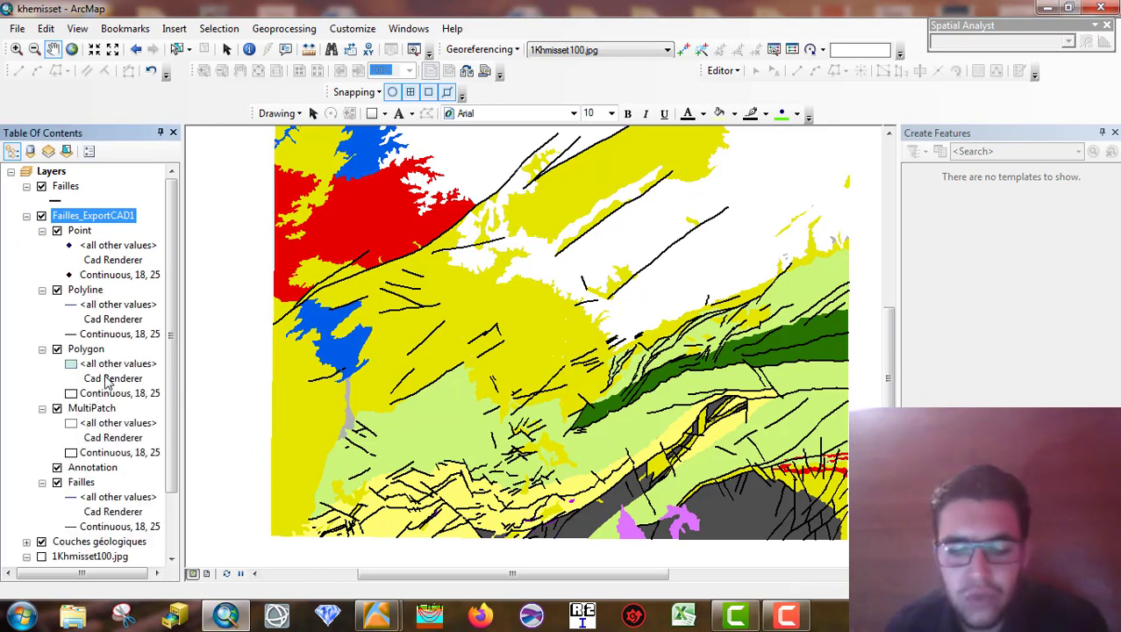
Switch to the RockWorks 16 datasheet and open the DXF Lineations import for linear data
mouse_move(377, 614)
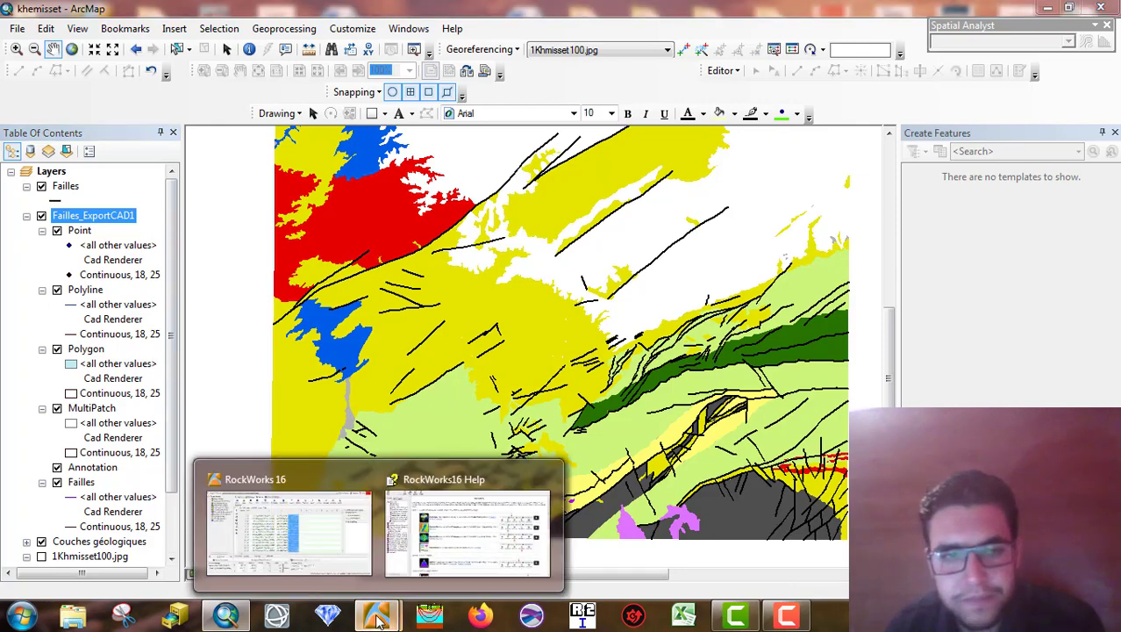
left_click(414, 570)
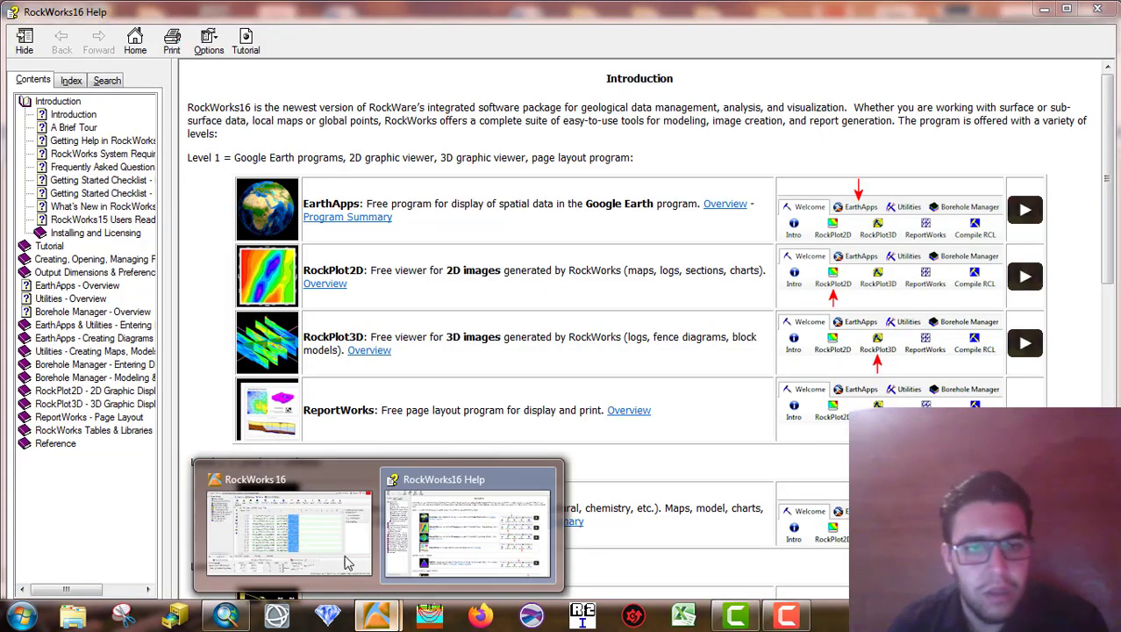
left_click(322, 524)
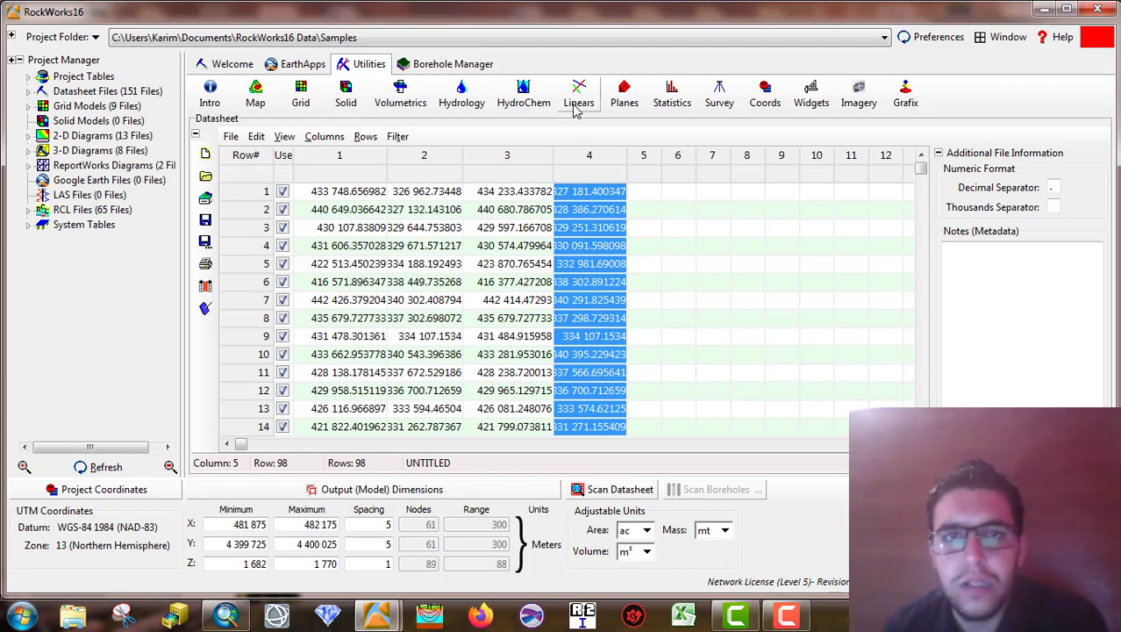
left_click(577, 104)
mouse_move(646, 223)
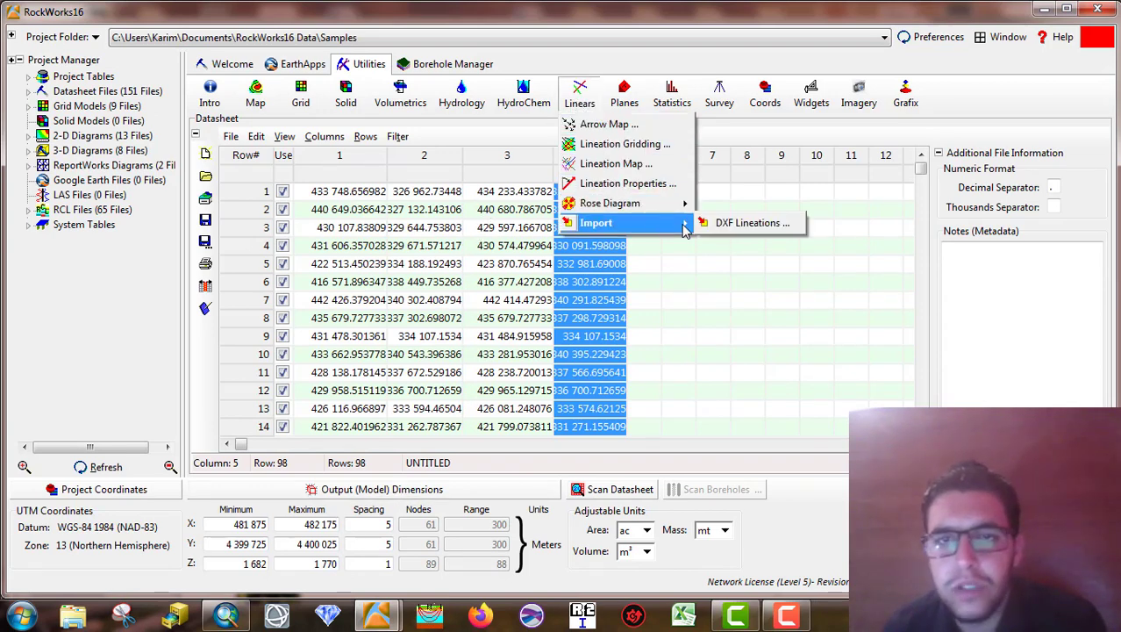
left_click(727, 227)
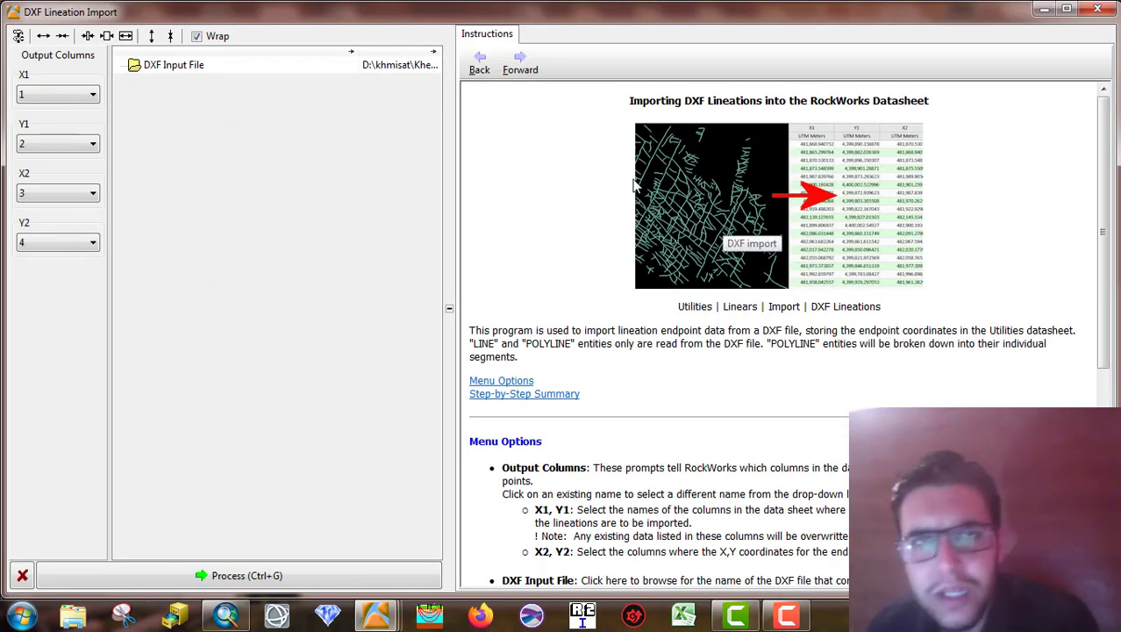
Import lineations from the CAD file in the Khemisset folder into datasheet columns 1 to 4, and widen columns 1 and 2
left_click(433, 68)
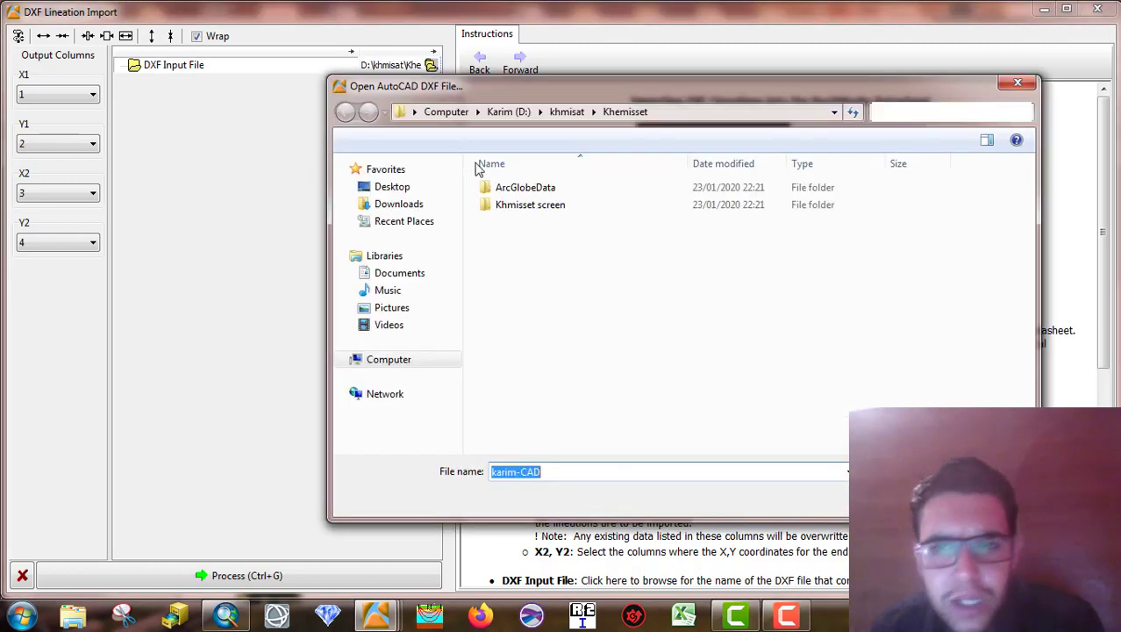
left_click(948, 472)
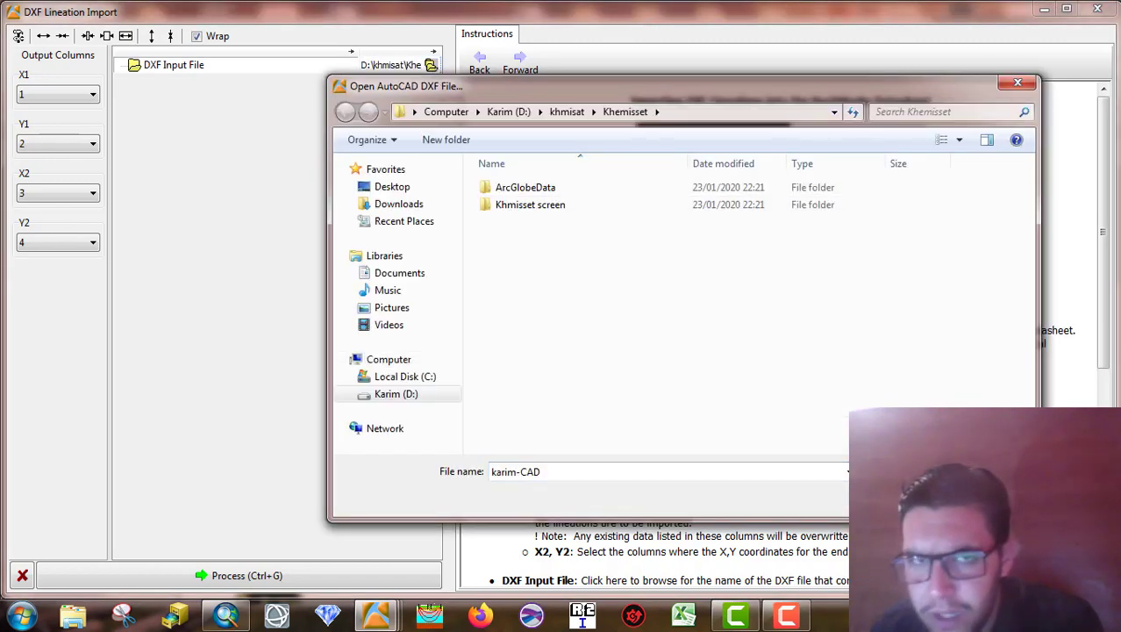
left_click(610, 368)
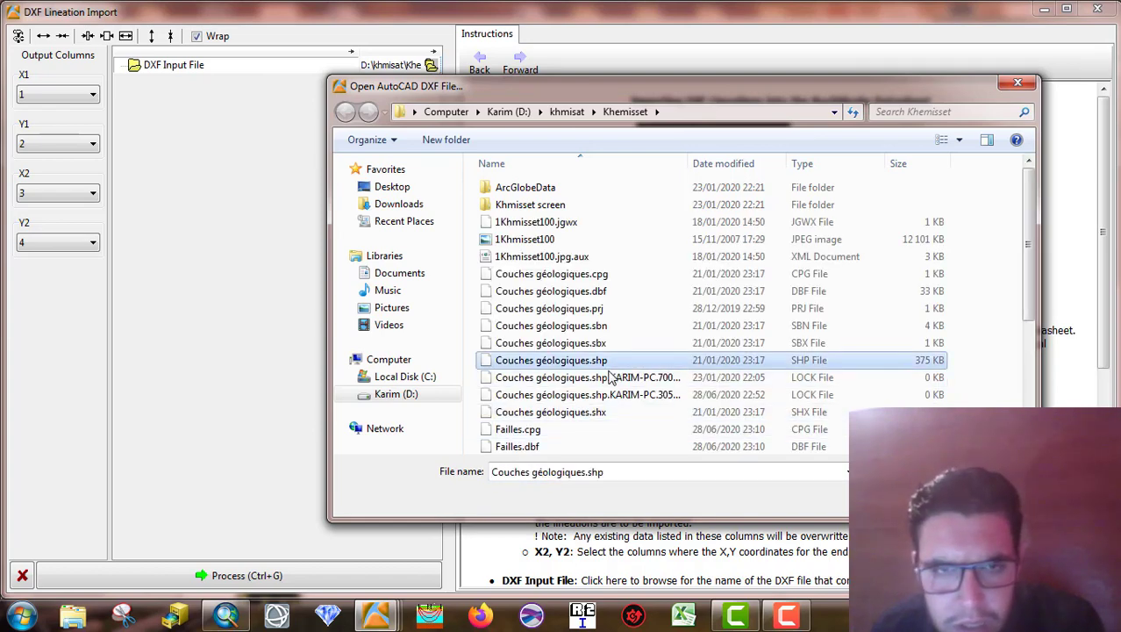
scroll(606, 386, "down", 2)
scroll(597, 388, "down", 2)
left_click(553, 377)
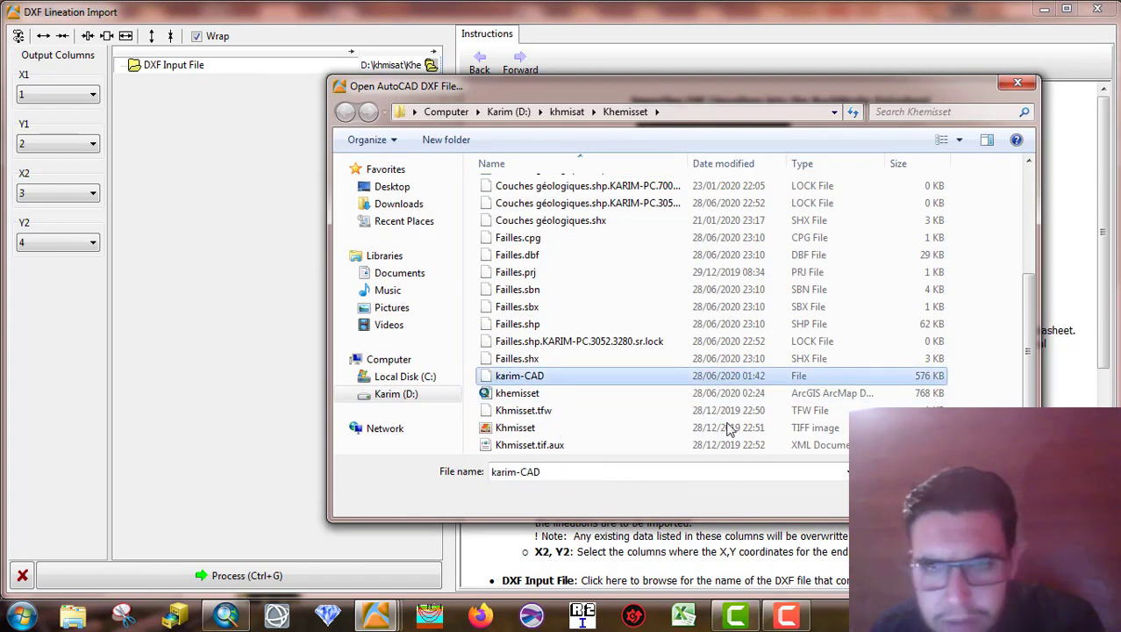
left_click(914, 500)
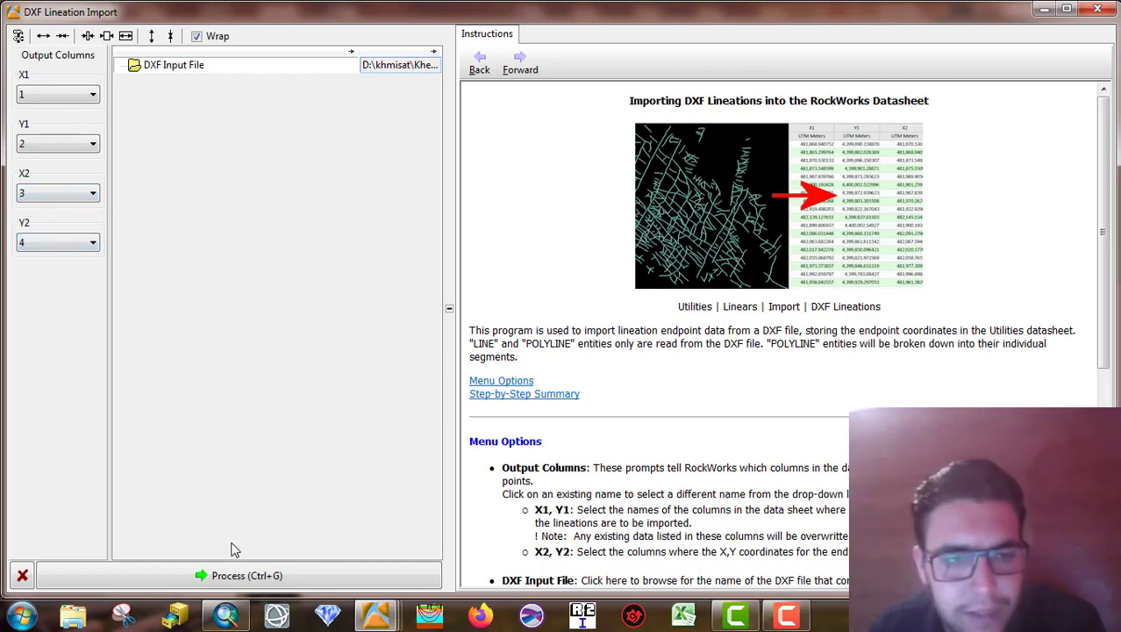
left_click(238, 576)
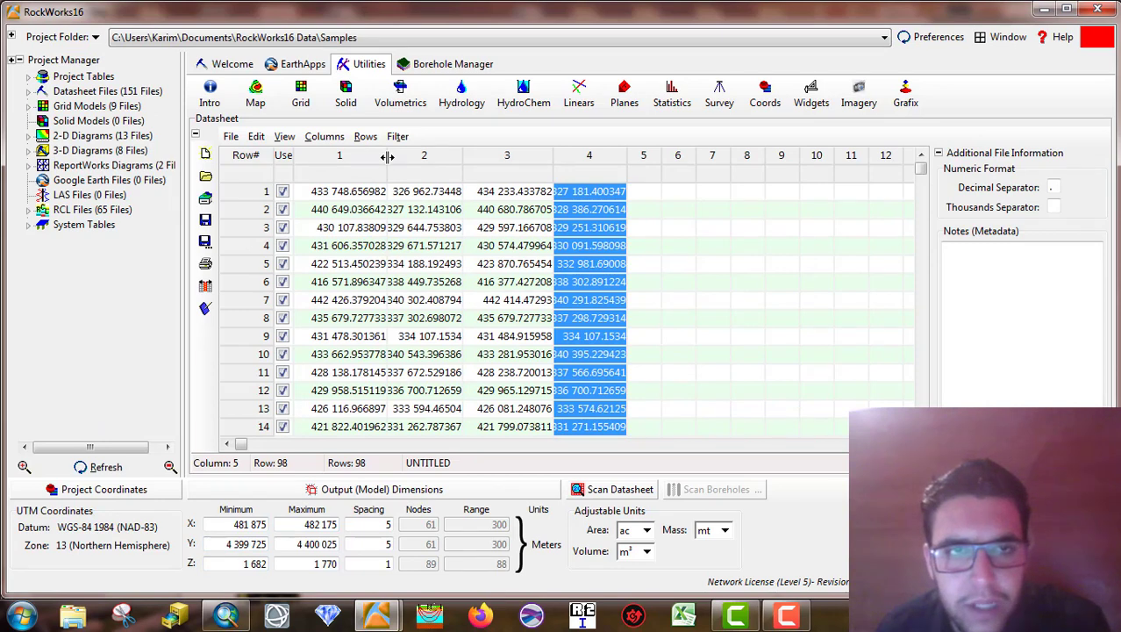
left_click_drag(387, 157, 399, 158)
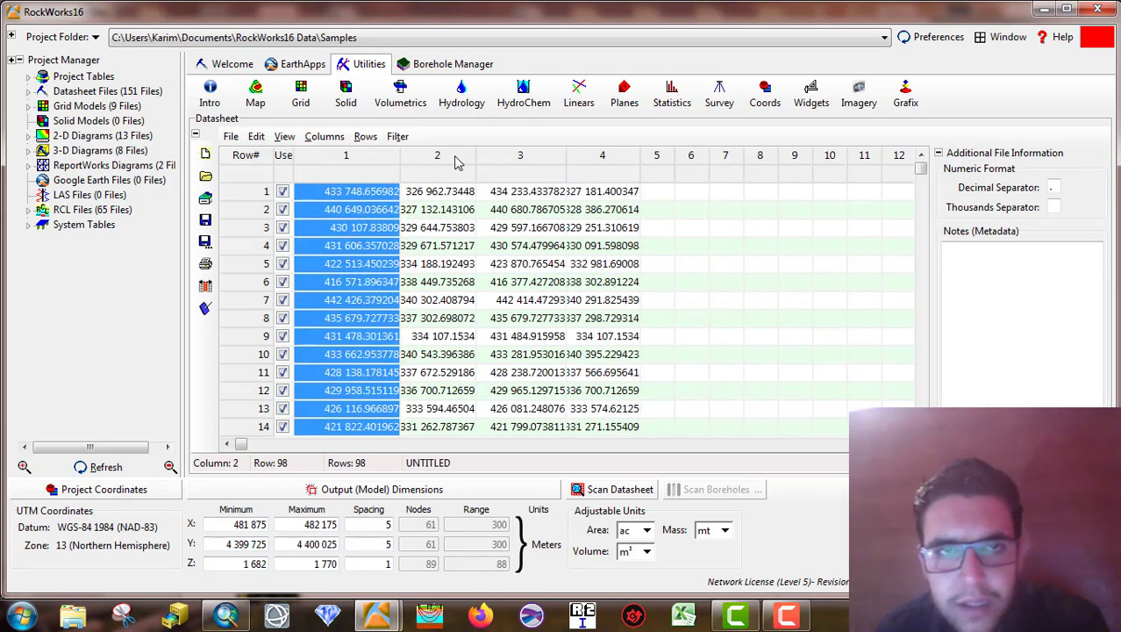
left_click_drag(476, 157, 492, 158)
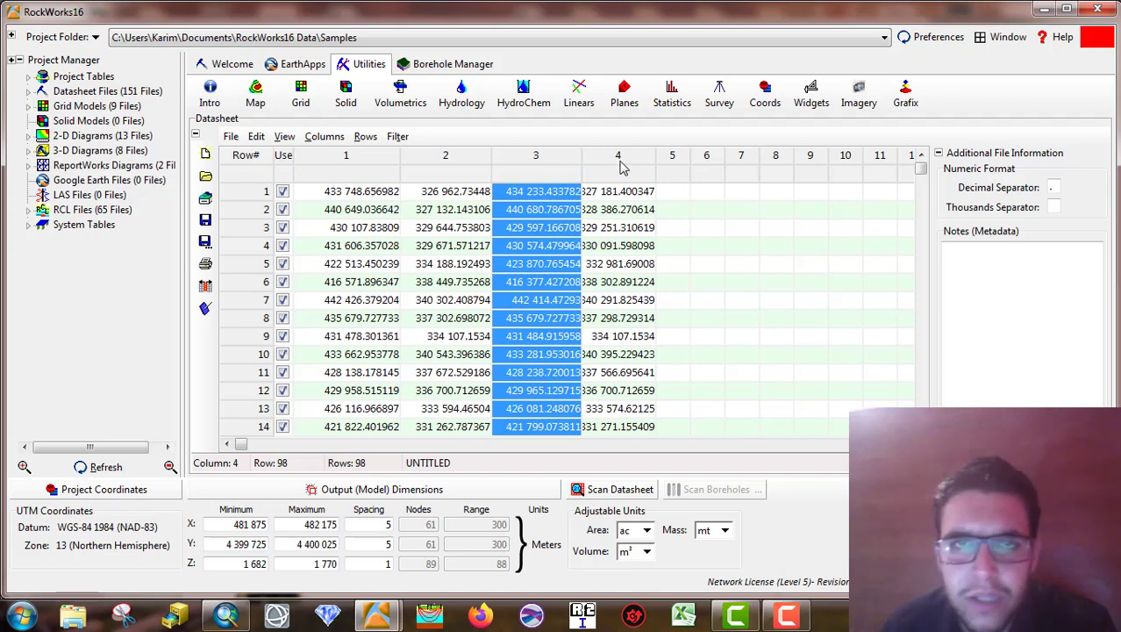
Generate a rose diagram from endpoints, with X1, Y1, X2 and Y2 taken from columns 1 to 4
left_click(581, 104)
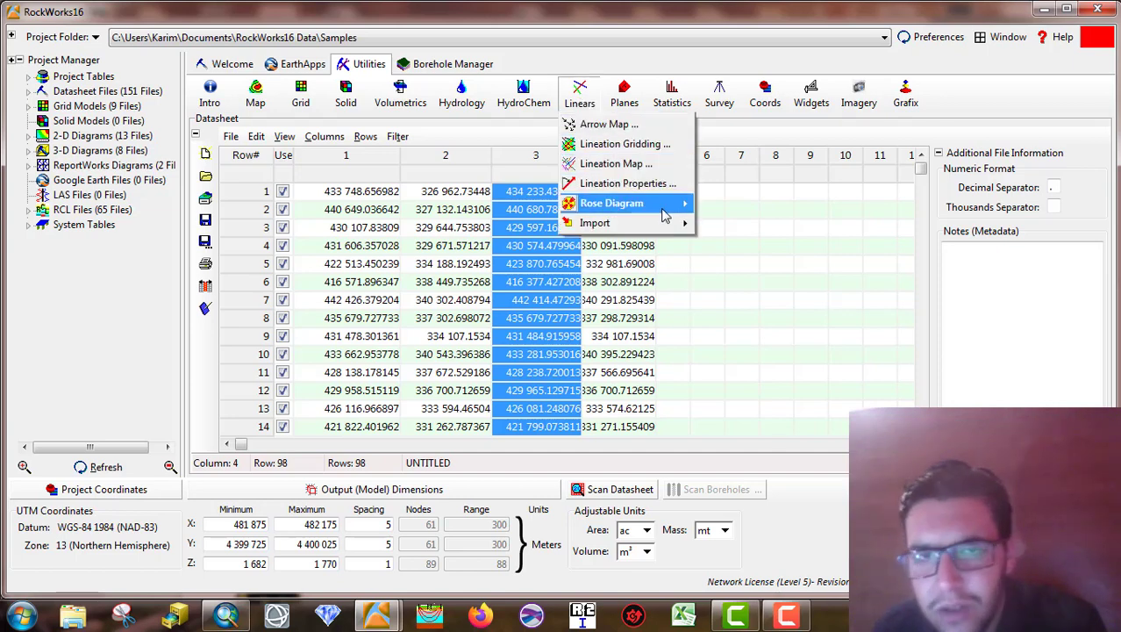
mouse_move(632, 202)
left_click(744, 224)
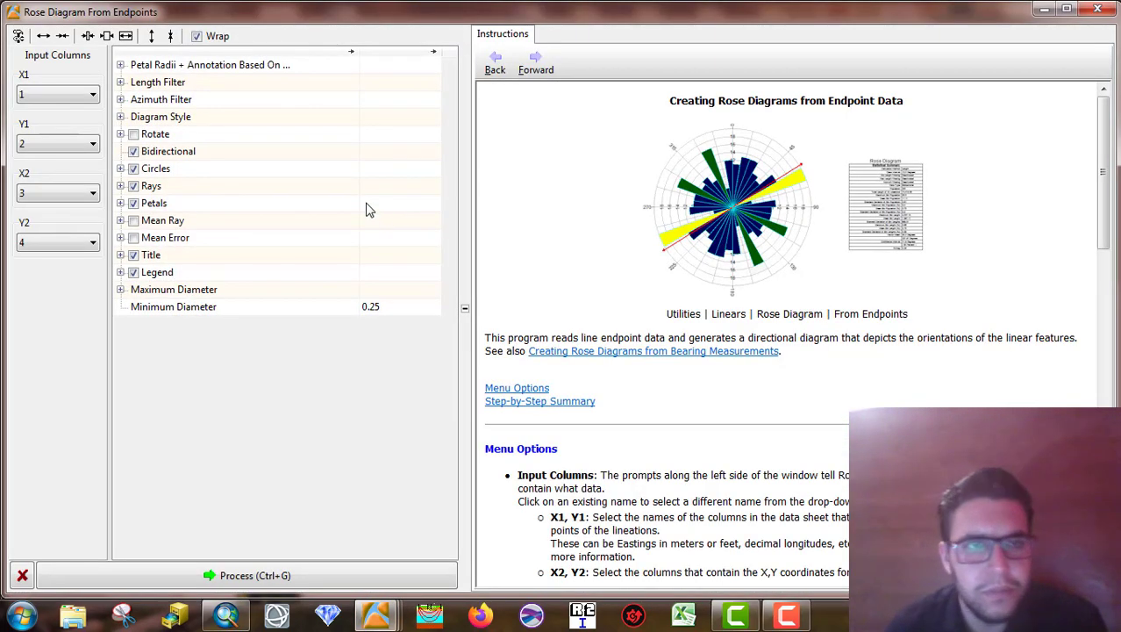
left_click(293, 569)
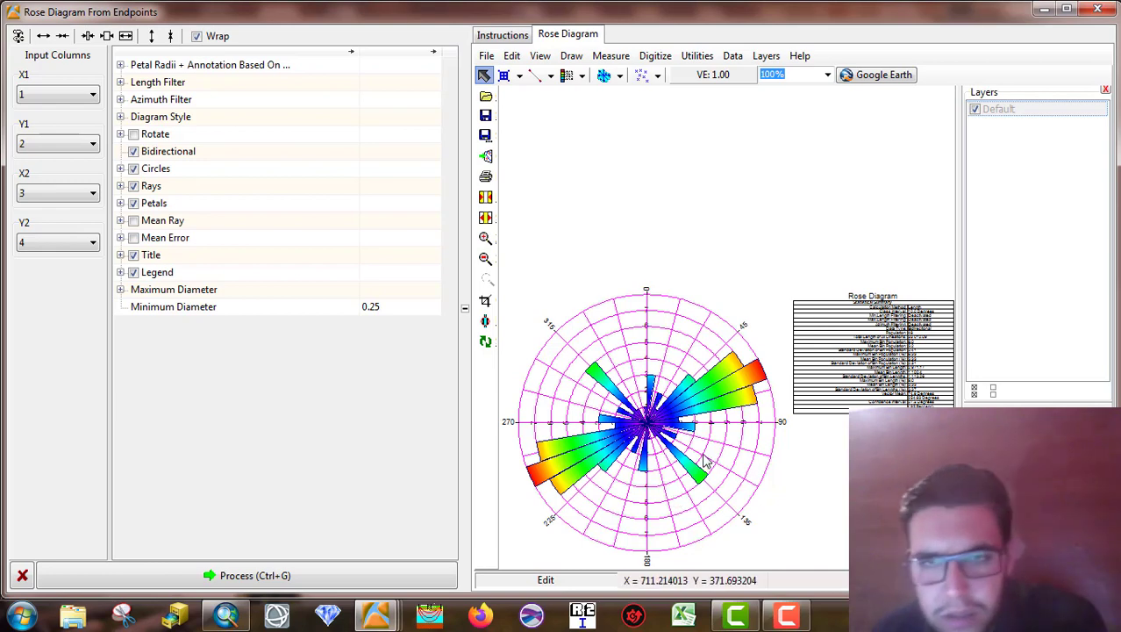
Fill the northeast petal just above the red one in the rose diagram with the Siltstone lithology pattern
right_click(715, 383)
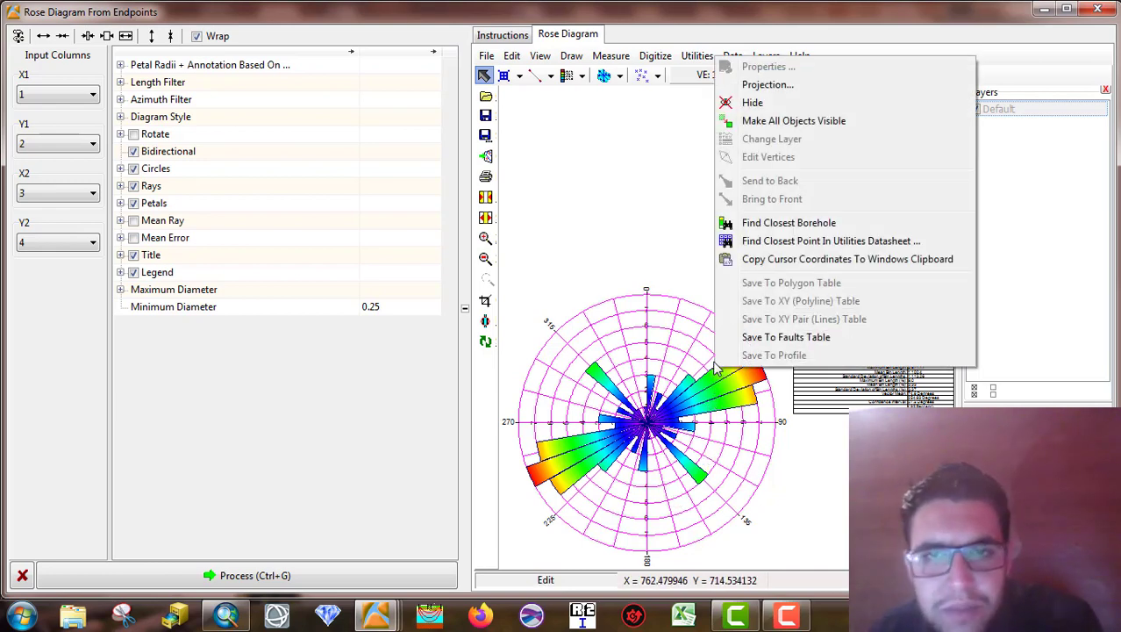
left_click(711, 391)
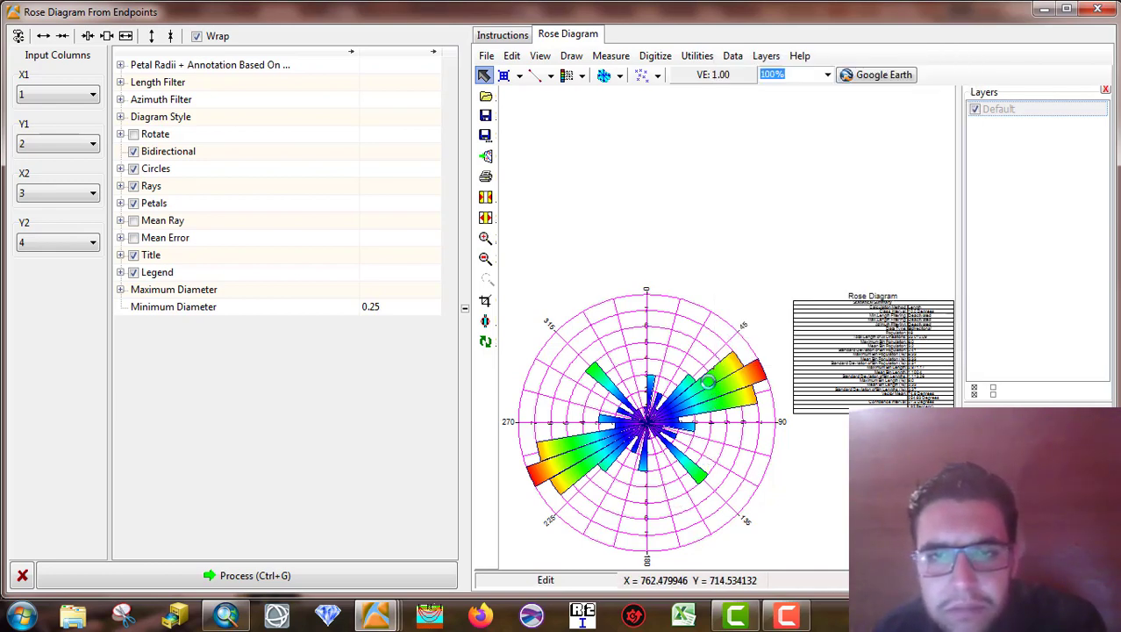
double_click(710, 391)
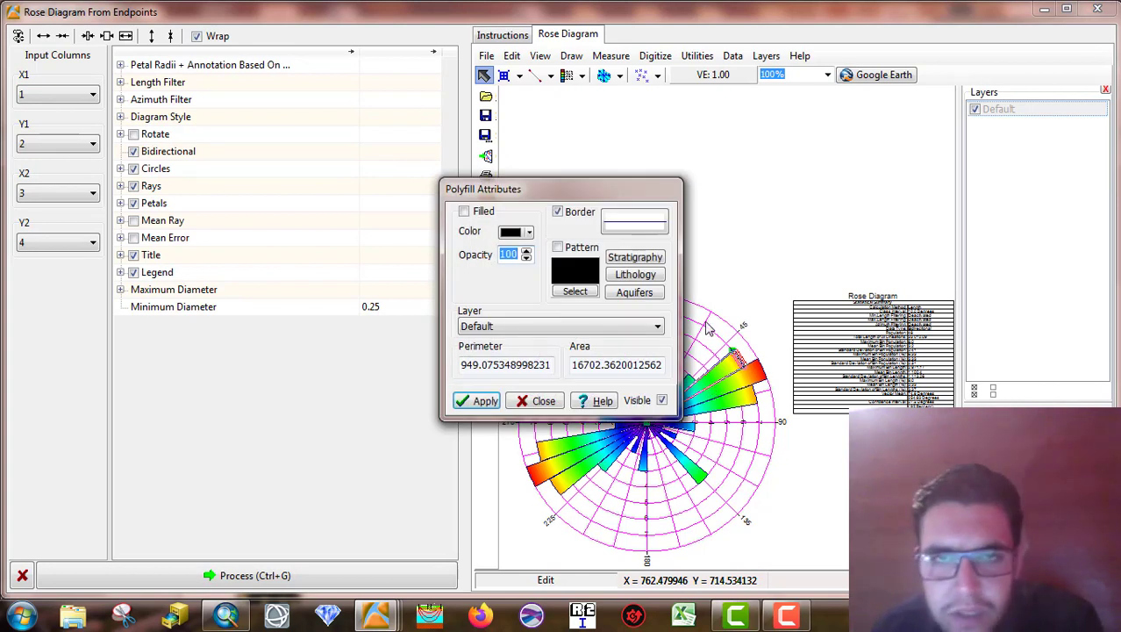
left_click(630, 279)
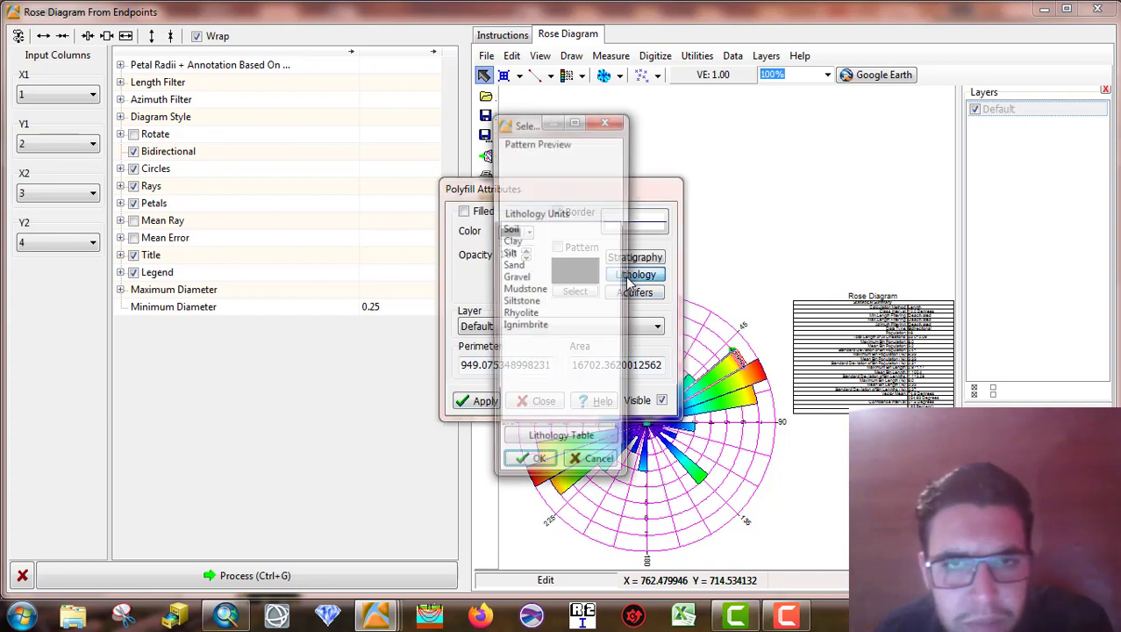
left_click(533, 303)
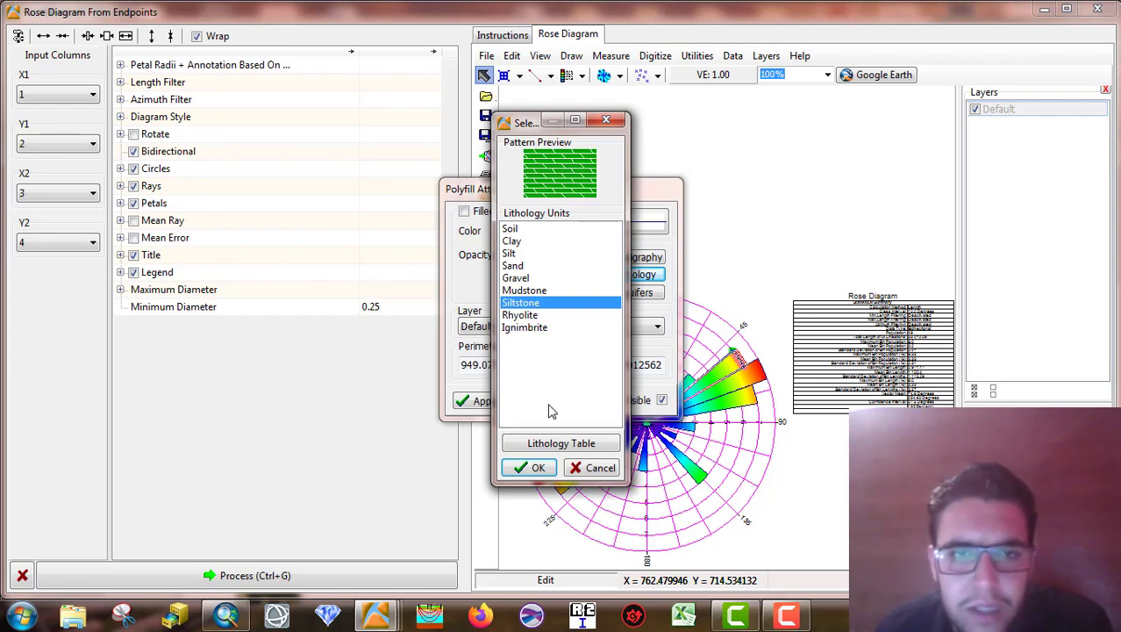
left_click(533, 469)
left_click(484, 401)
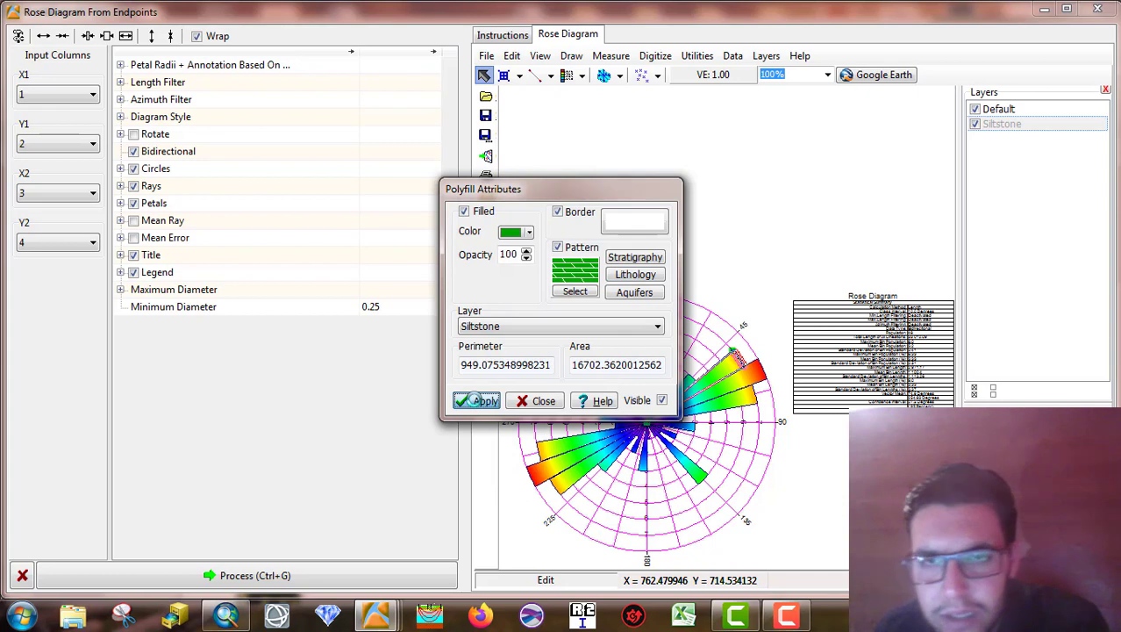
left_click(540, 405)
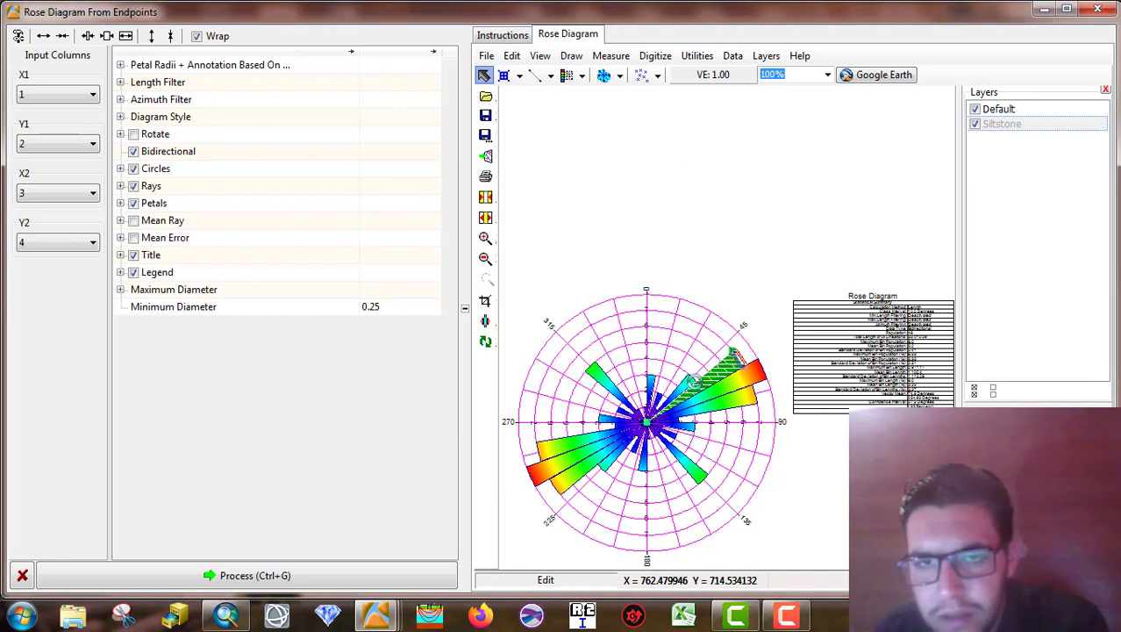